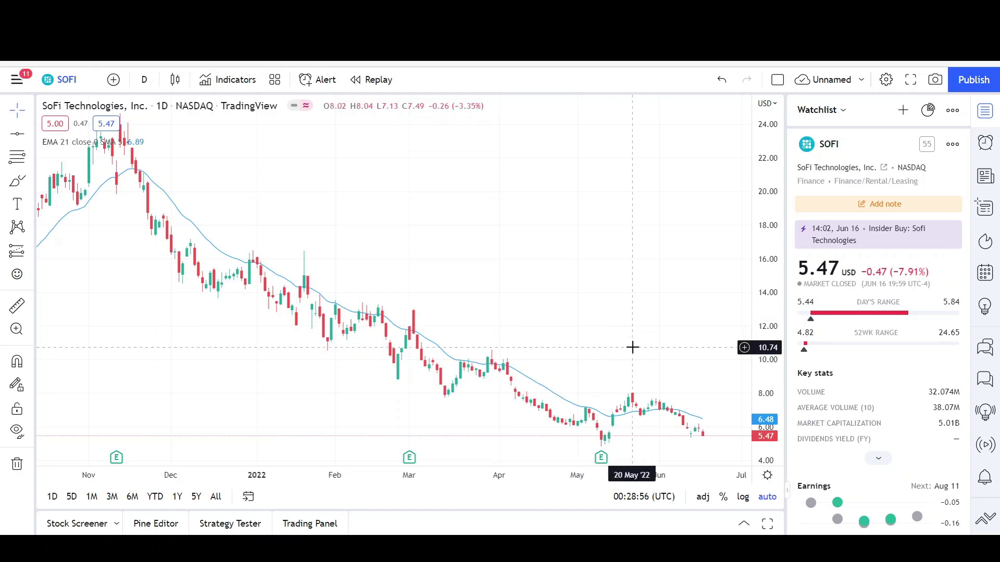
Step: Zoom and pan the SOFI daily chart to bring the recent price action into view
scroll(633, 347, down, 1)
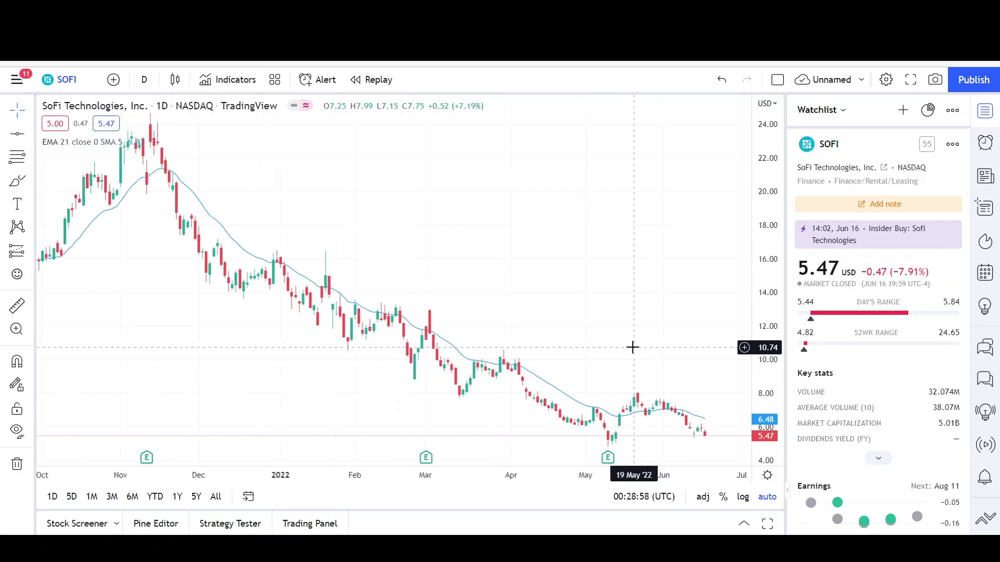
scroll(633, 348, up, 2)
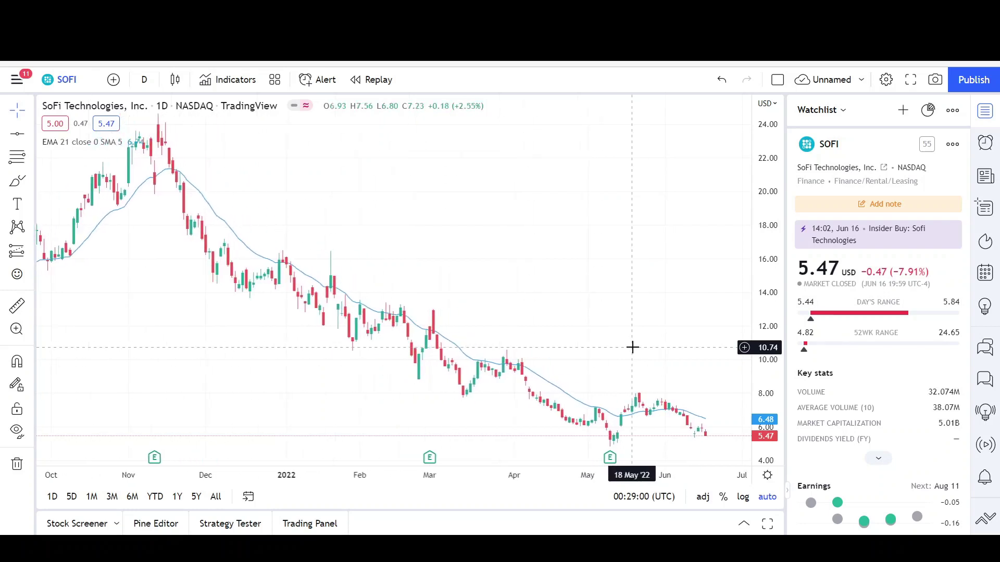
scroll(633, 347, down, 1)
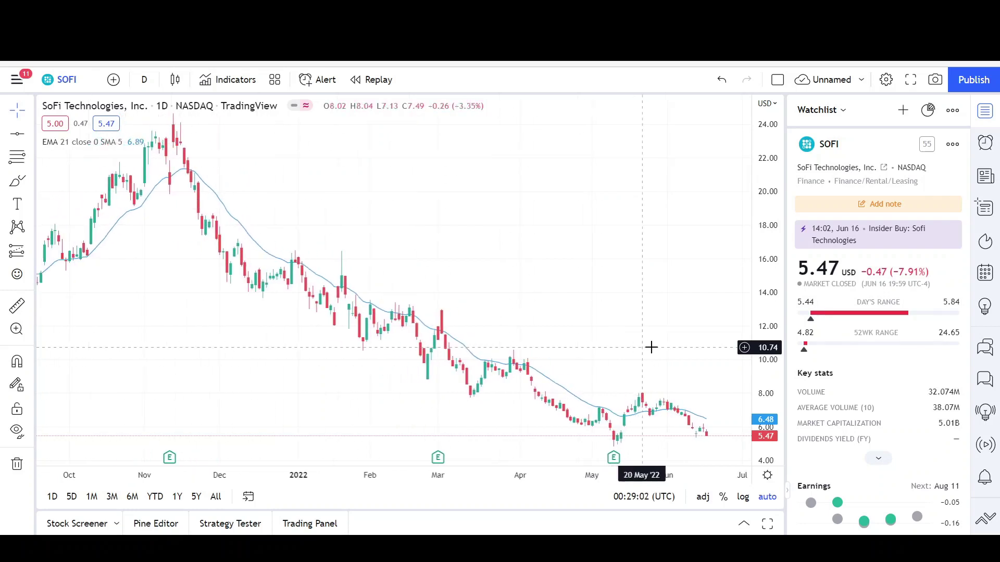
drag(660, 352, 573, 332)
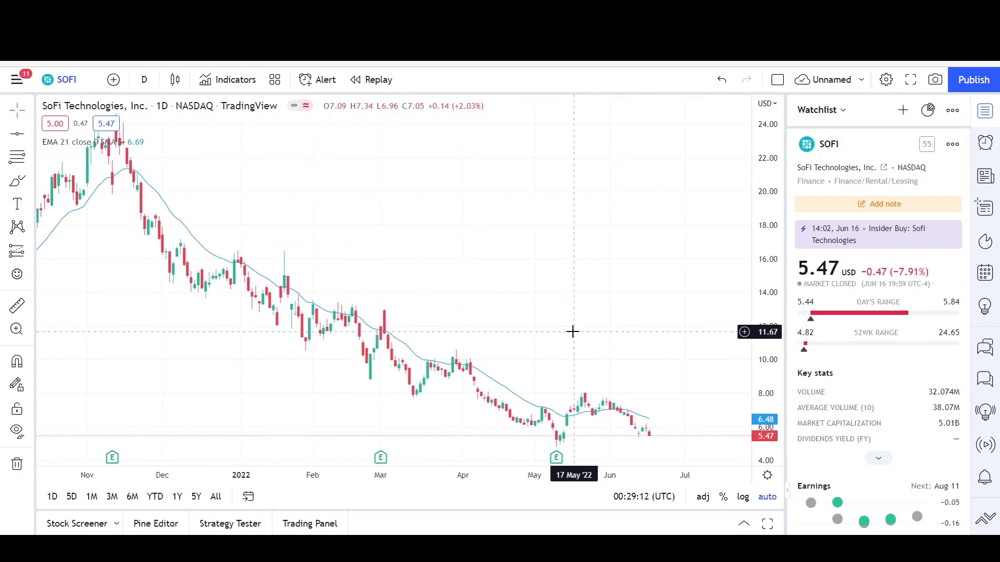
scroll(573, 332, down, 1)
scroll(572, 332, up, 1)
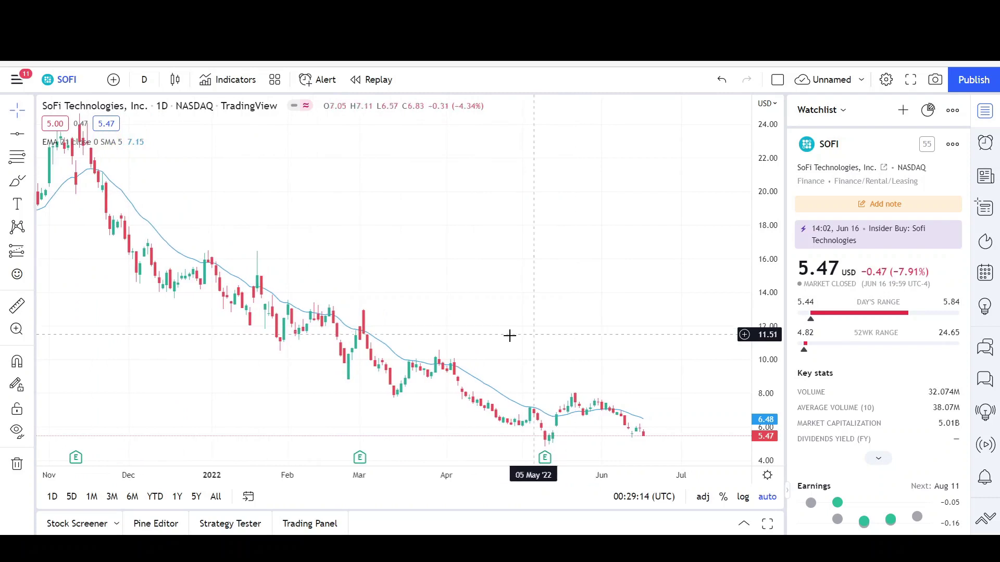
drag(511, 334, 548, 334)
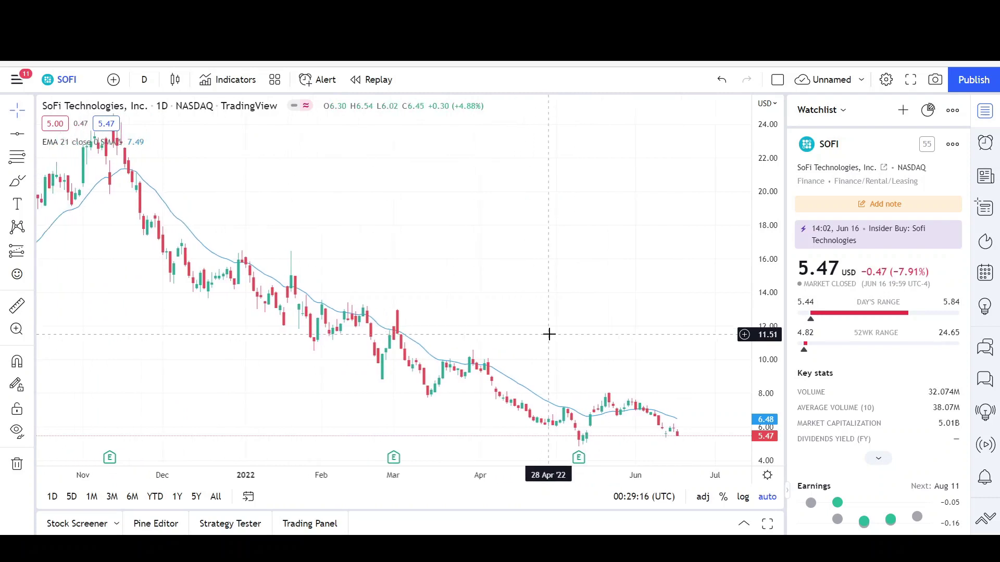
scroll(549, 334, up, 1)
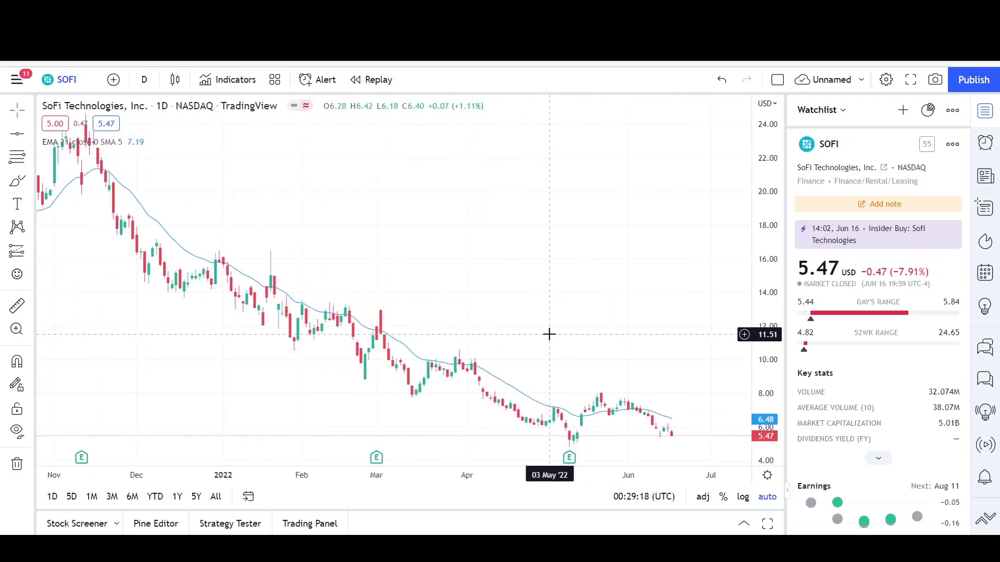
scroll(549, 334, down, 1)
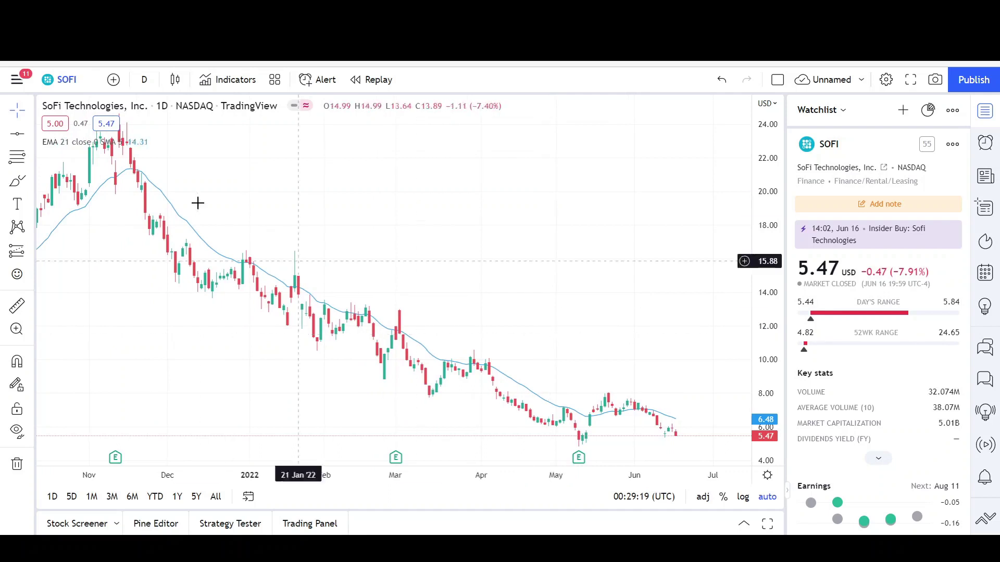
Step: Draw a parallel channel from the late-November high to early June, wide enough to cover the lows
click(30, 138)
click(104, 394)
click(145, 204)
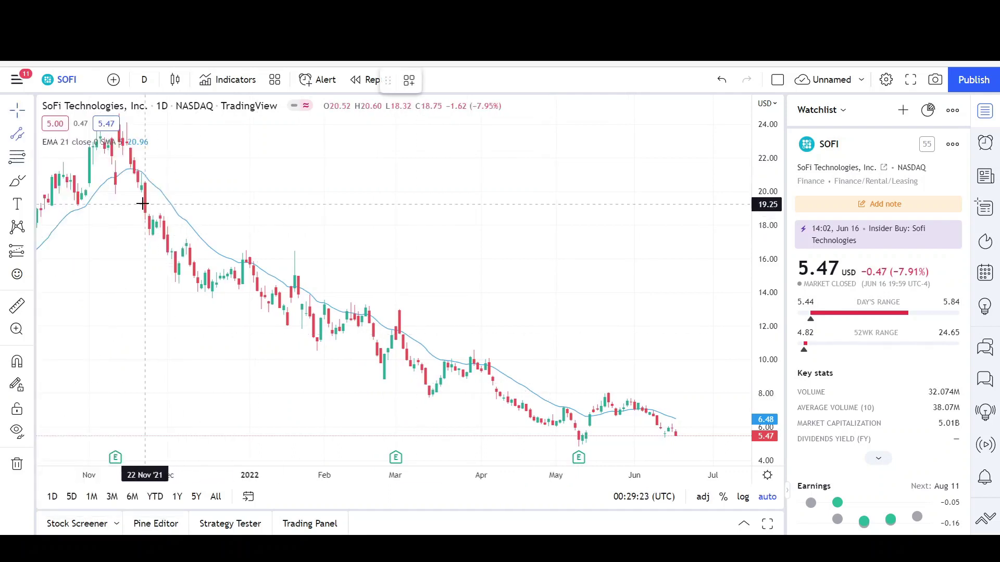
click(642, 433)
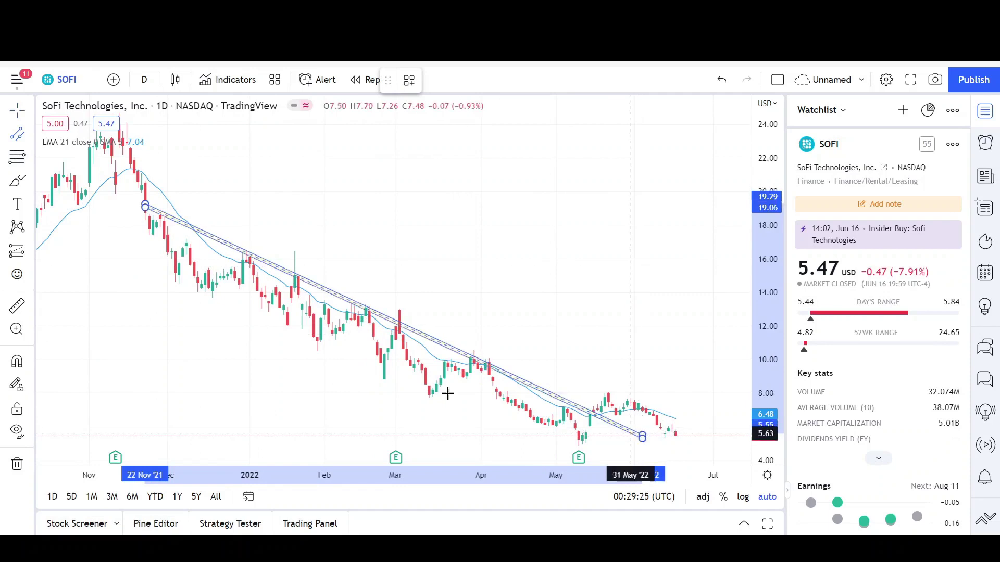
click(417, 394)
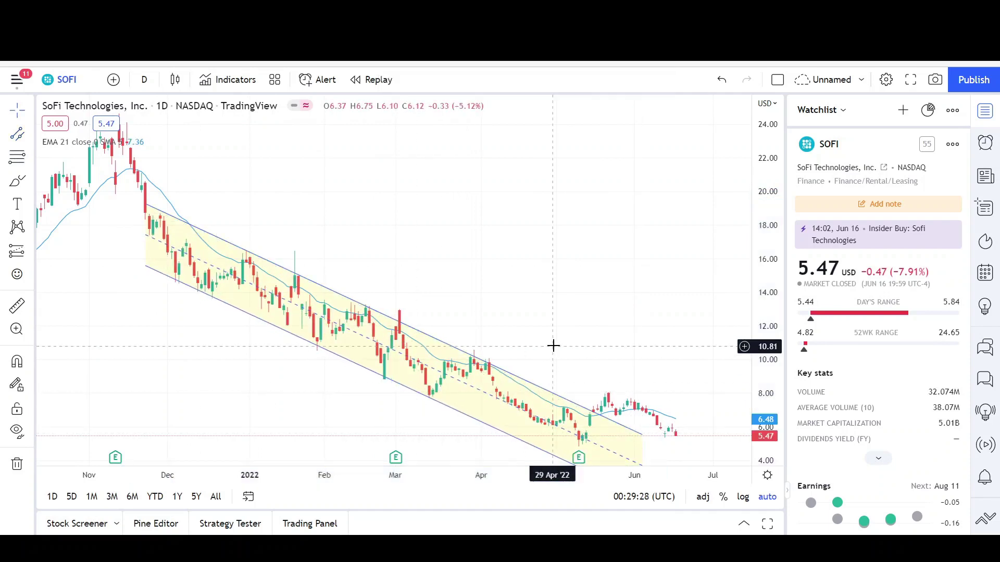
click(146, 213)
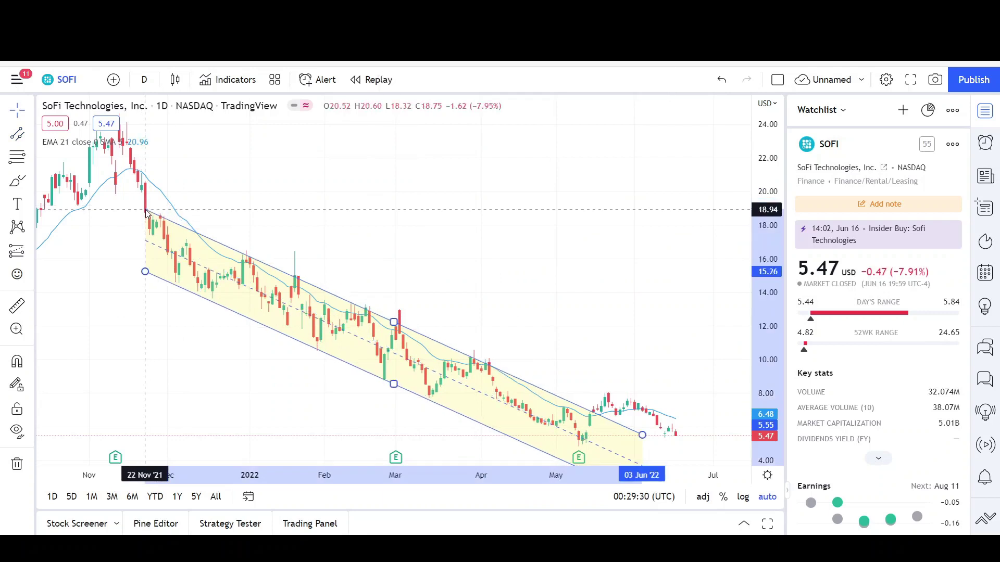
click(391, 253)
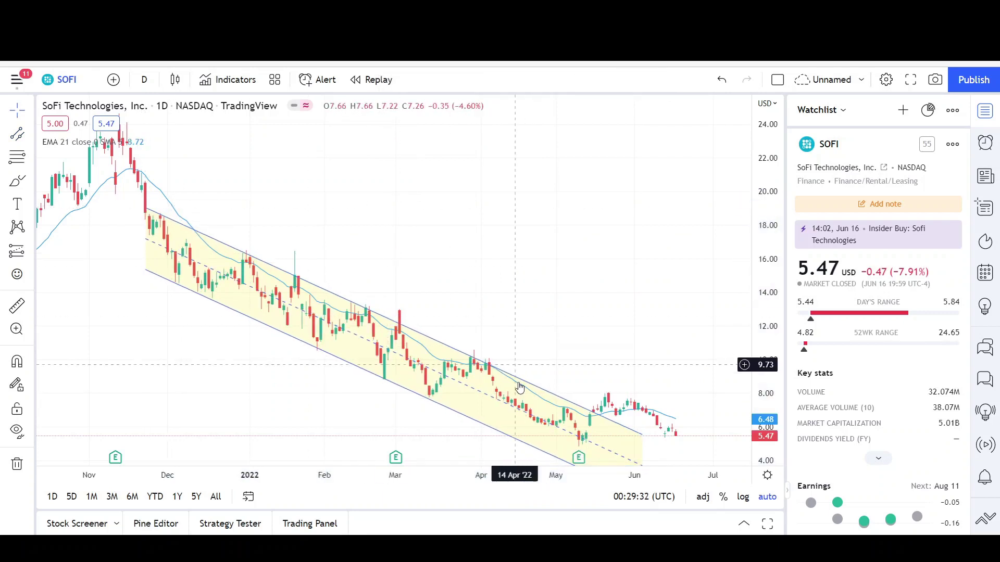
scroll(679, 368, up, 1)
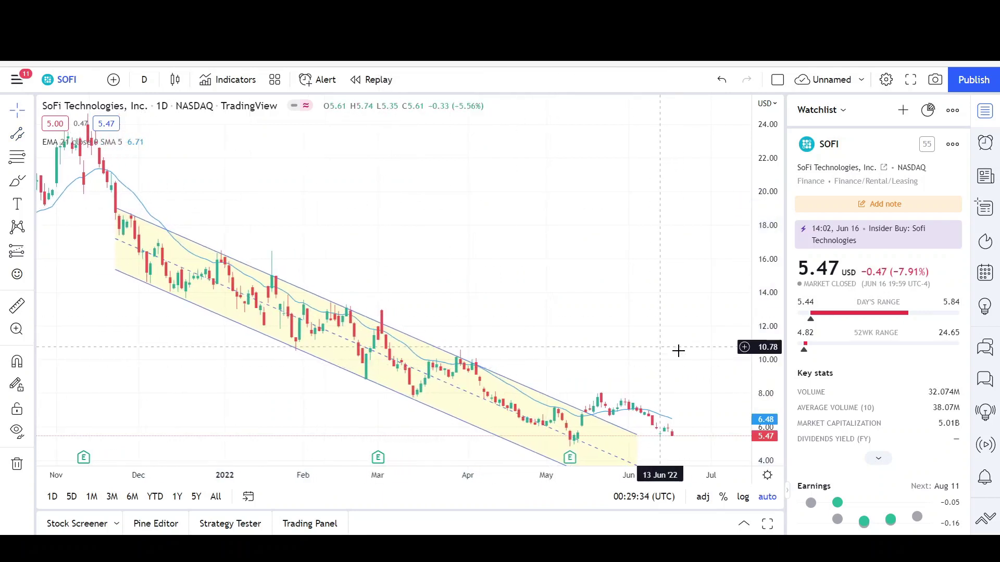
drag(668, 350, 611, 334)
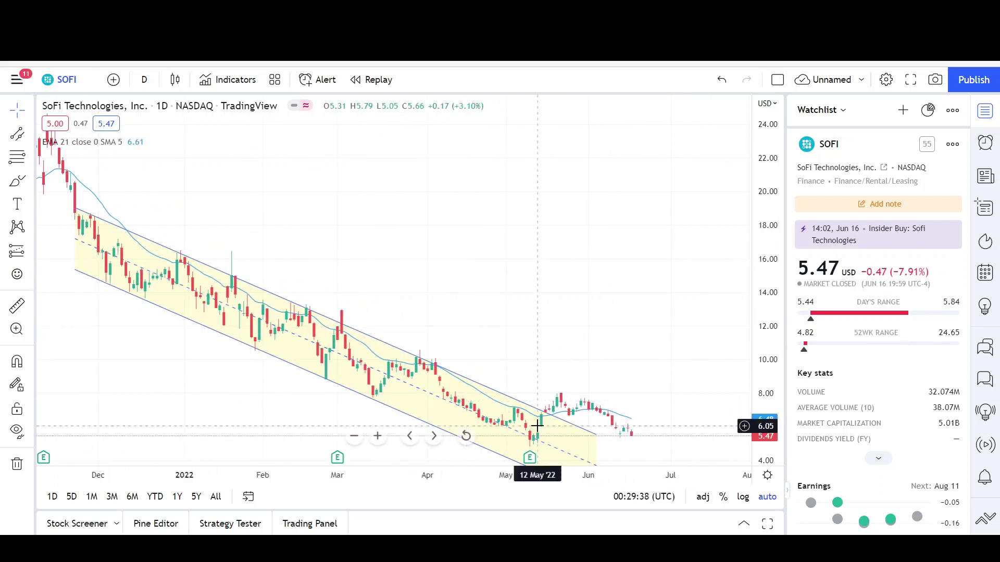
scroll(642, 384, up, 3)
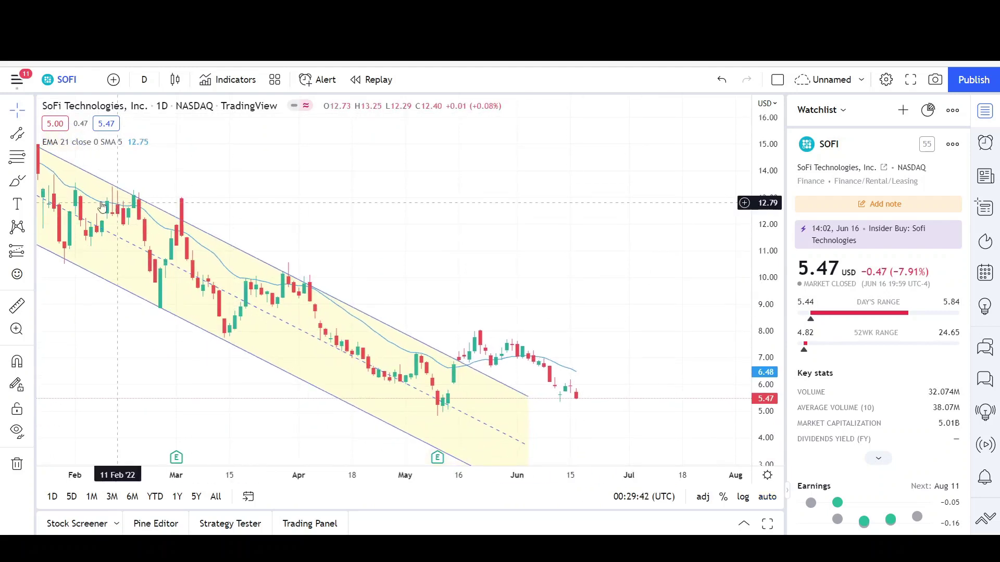
Step: Loop the mid-May low with a red brush stroke and place a horizontal line at 8.00
click(17, 182)
mouse_move(440, 423)
mouse_down()
mouse_move(422, 447)
mouse_move(430, 417)
mouse_up()
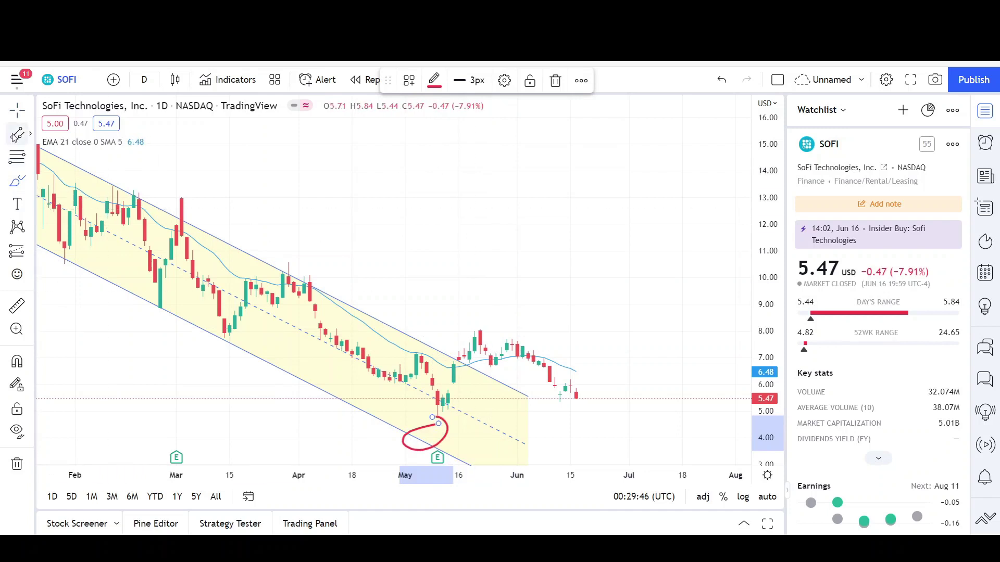
click(31, 135)
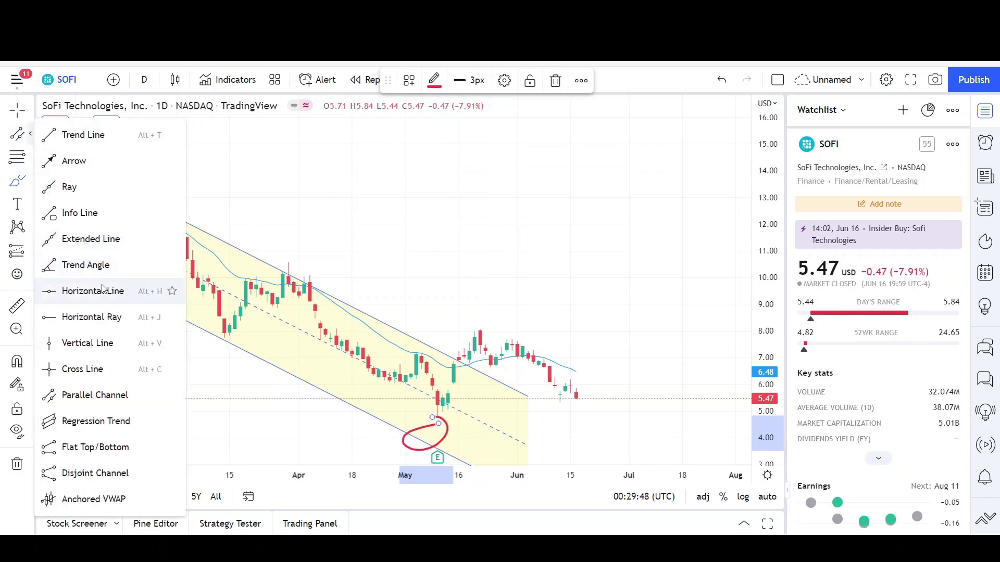
click(73, 290)
click(188, 330)
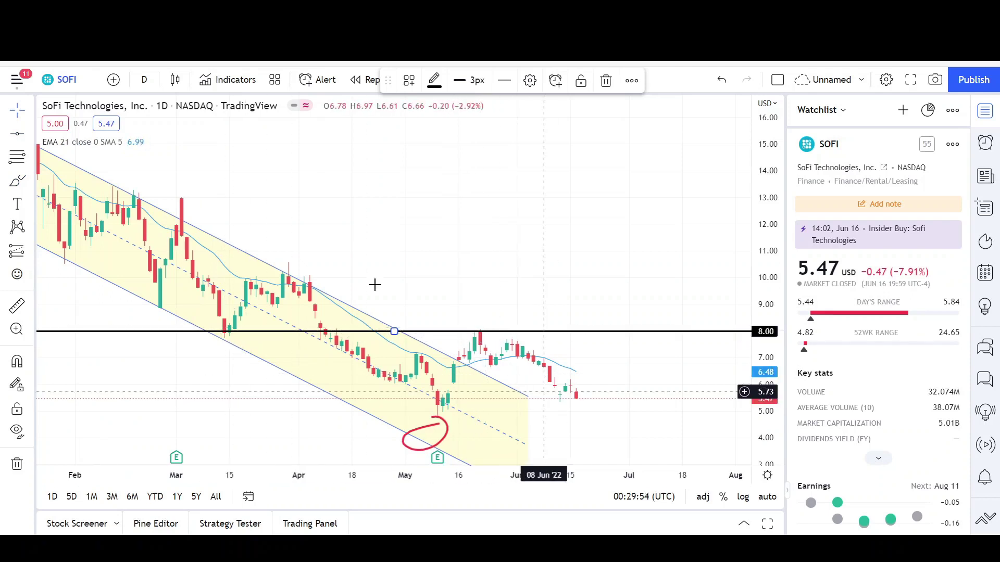
Step: Circle the early-April candles touching the channel top with a red brush stroke
click(14, 181)
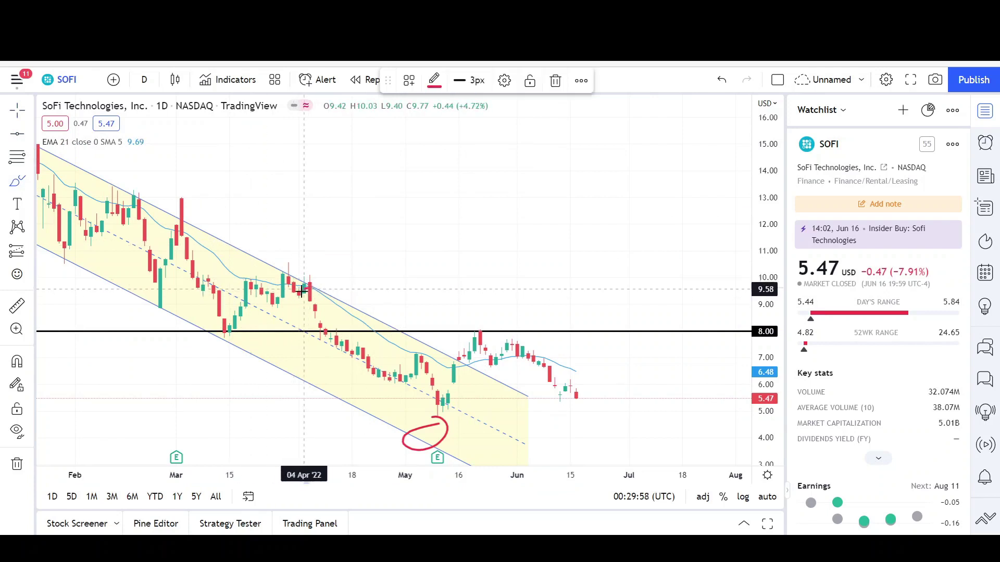
drag(304, 287, 306, 285)
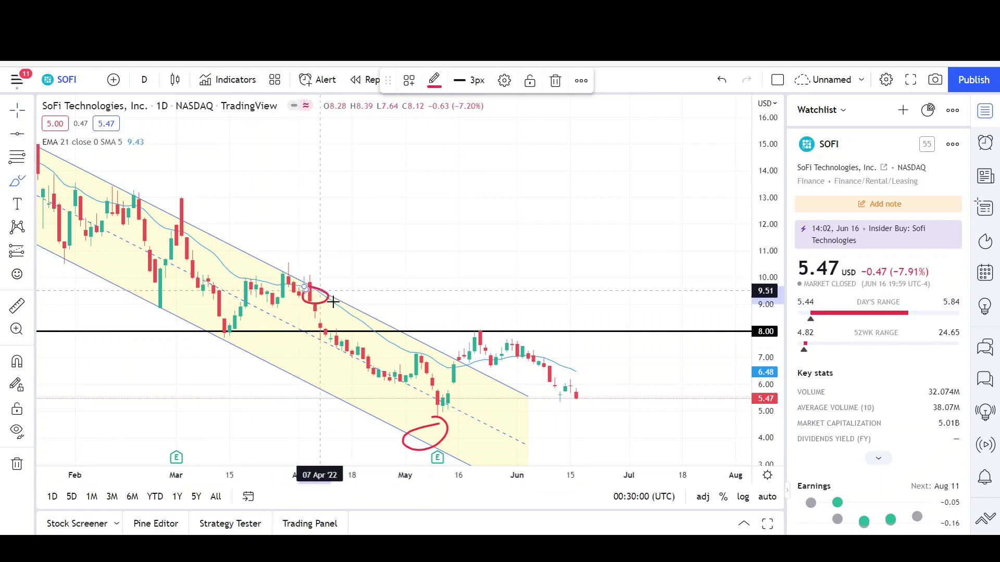
scroll(496, 336, down, 2)
scroll(496, 336, down, 2)
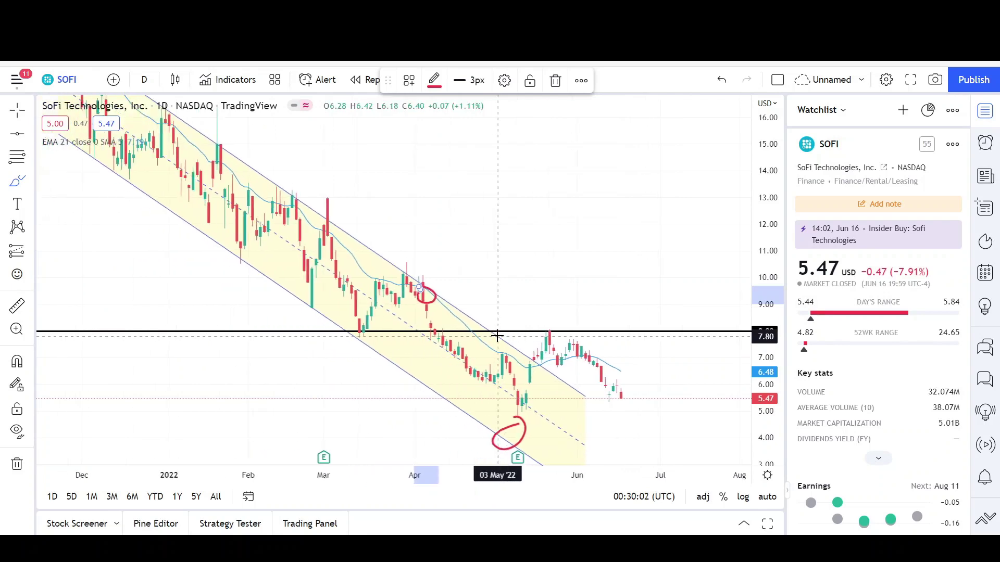
scroll(576, 352, up, 3)
Step: Select the Parallel Channel tool and reframe the chart for a second channel
mouse_move(61, 148)
click(31, 136)
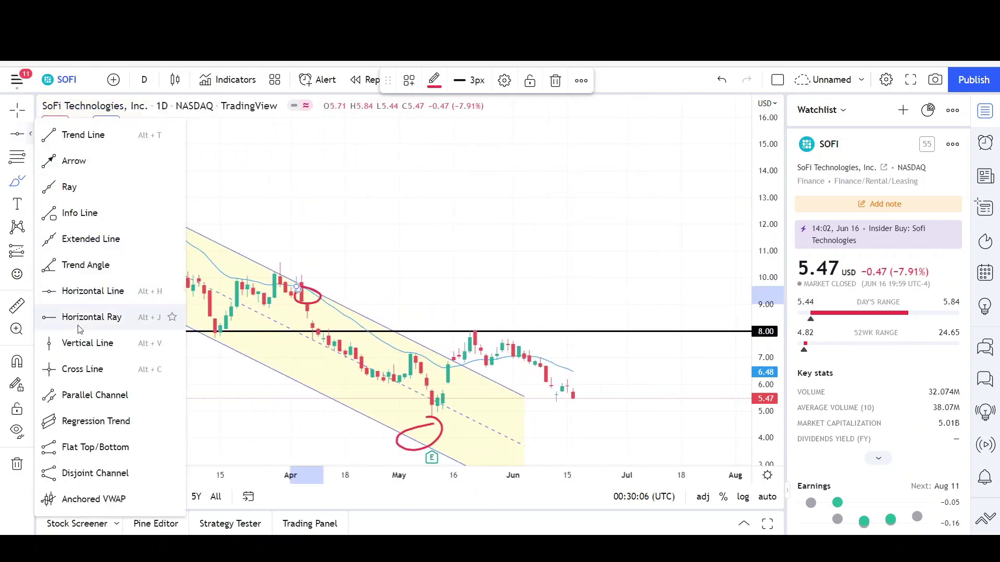
click(83, 395)
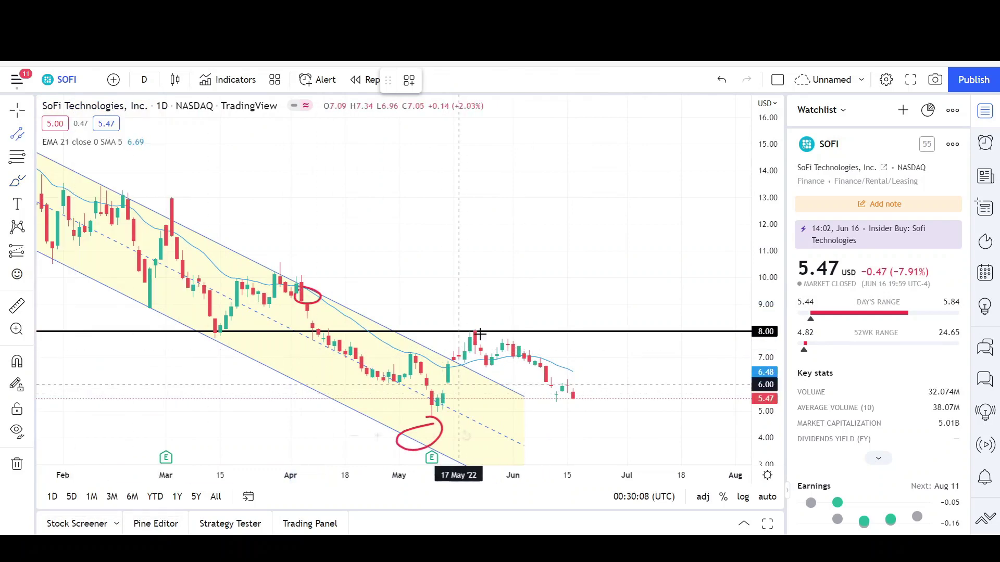
scroll(413, 281, left, 5)
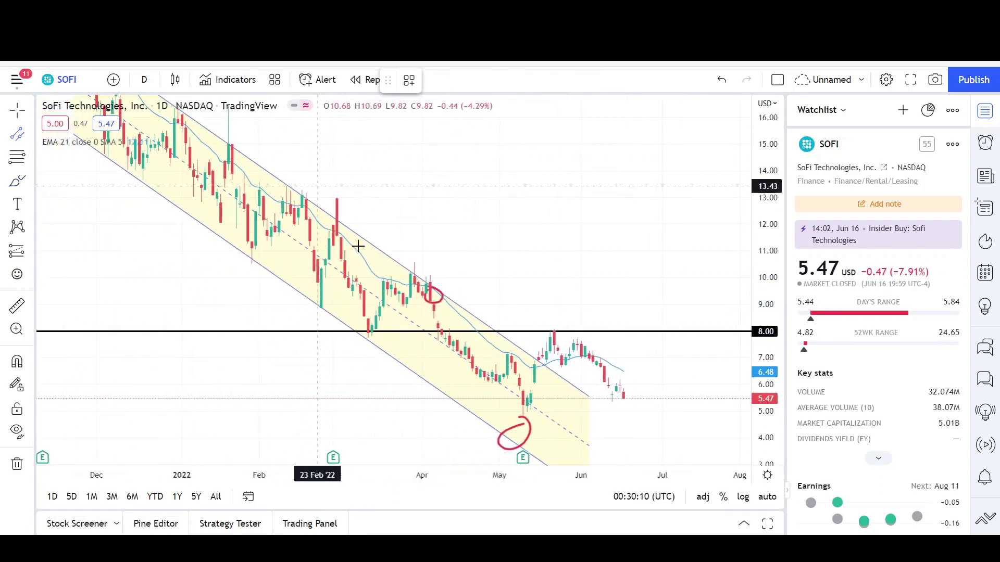
scroll(494, 344, up, 3)
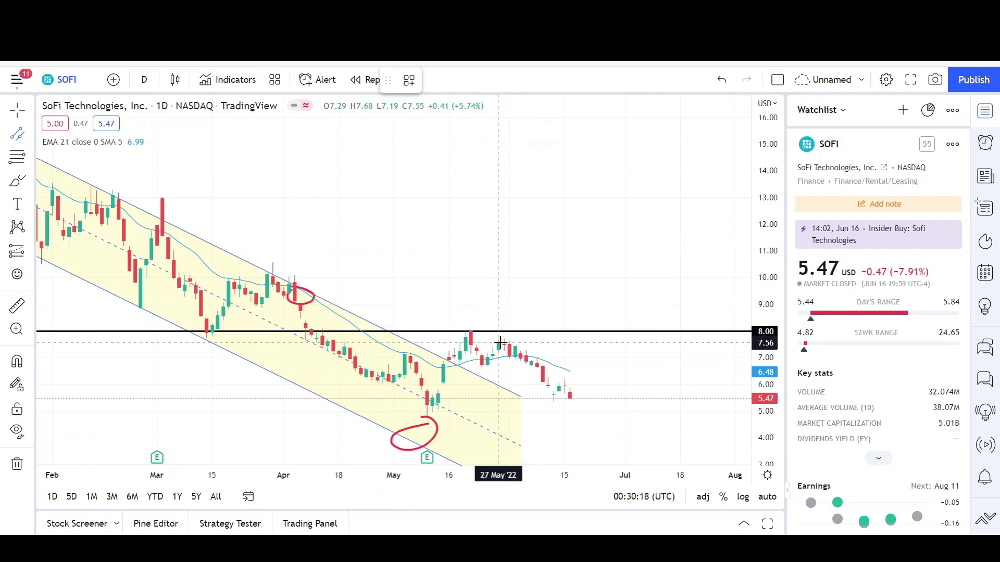
scroll(537, 359, up, 1)
scroll(536, 359, up, 1)
Step: Draw a second channel from the 25 May high into late June and fill it light orange
click(473, 325)
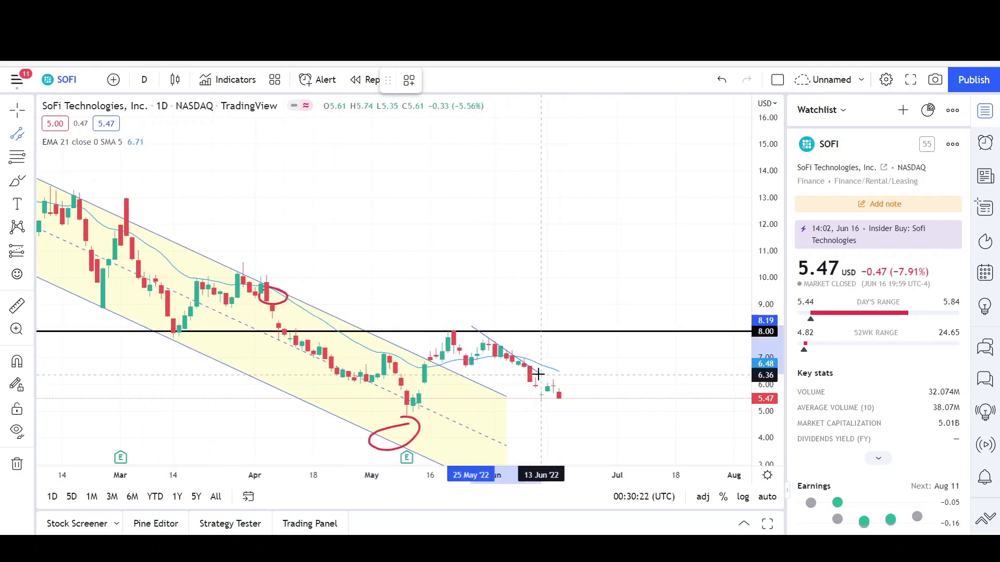
click(605, 419)
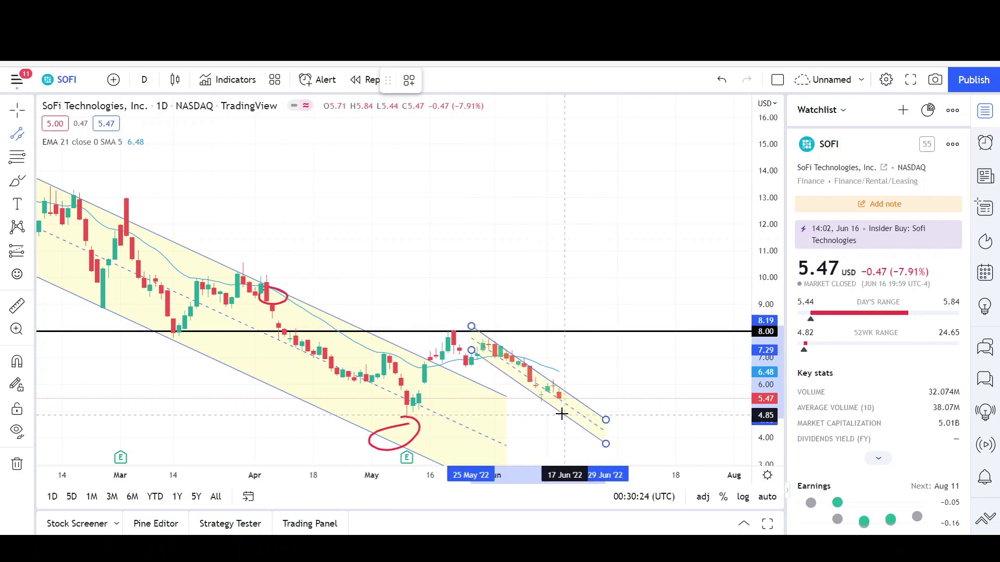
click(560, 414)
click(460, 80)
click(478, 123)
click(516, 301)
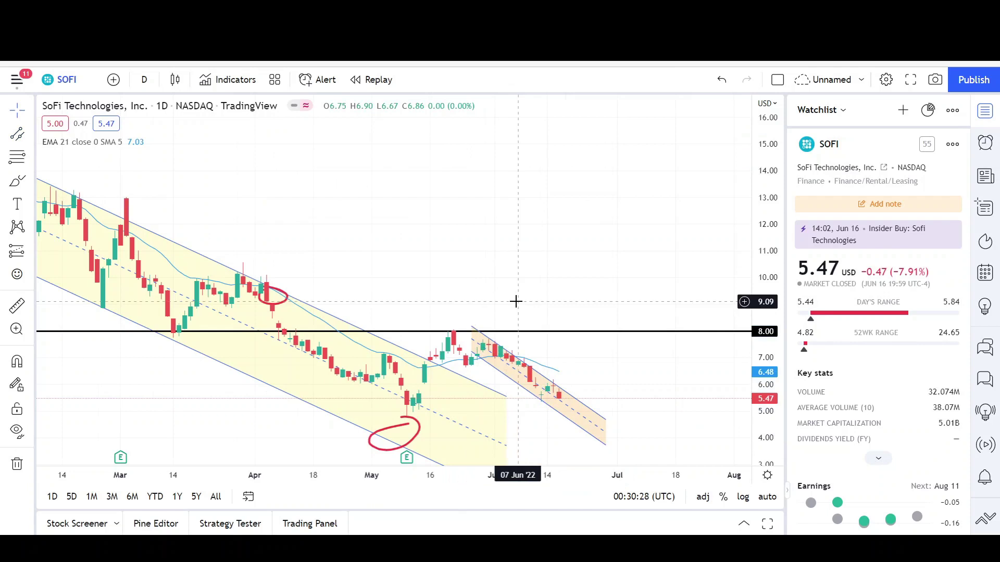
scroll(516, 300, up, 2)
scroll(536, 333, down, 4)
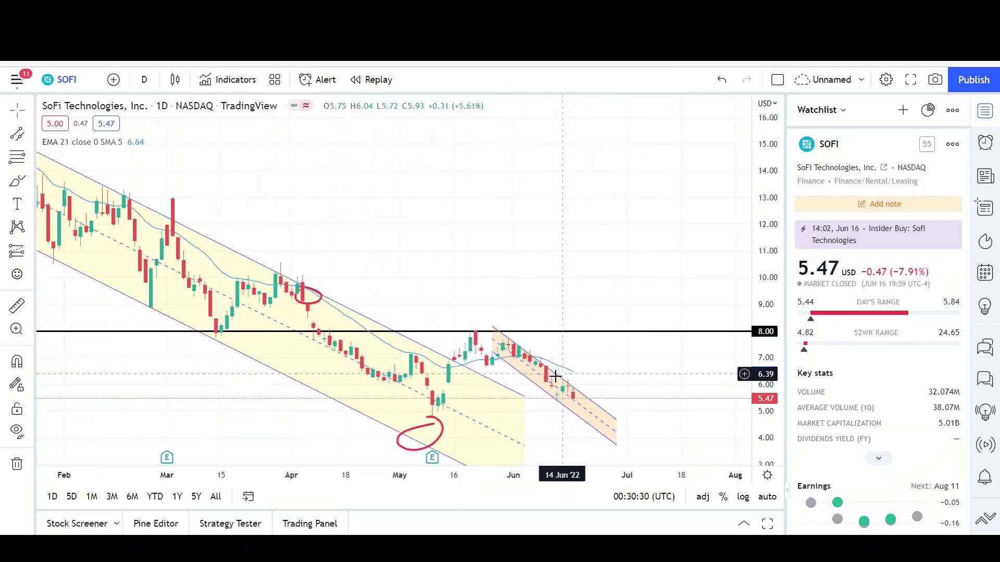
scroll(519, 415, down, 1)
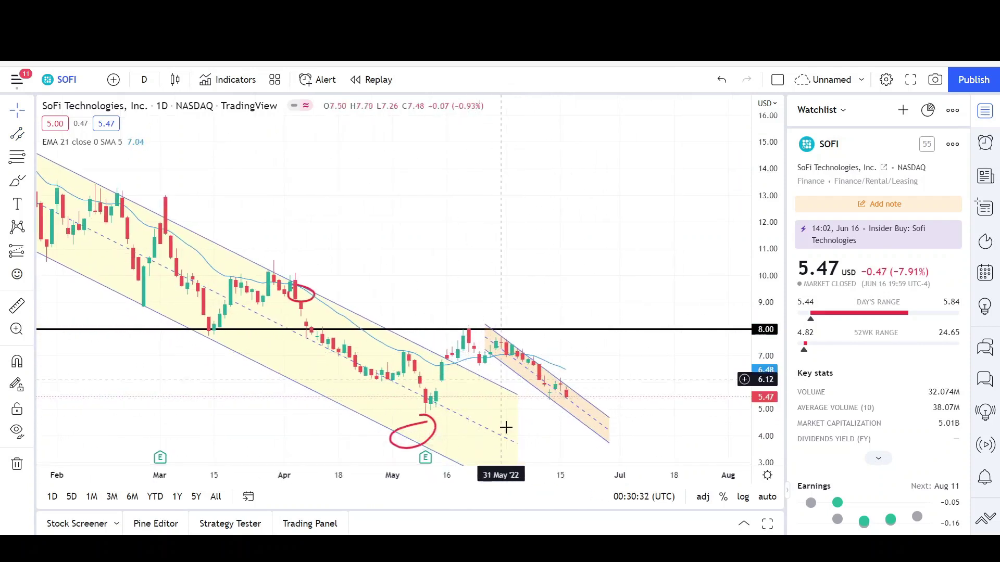
click(17, 180)
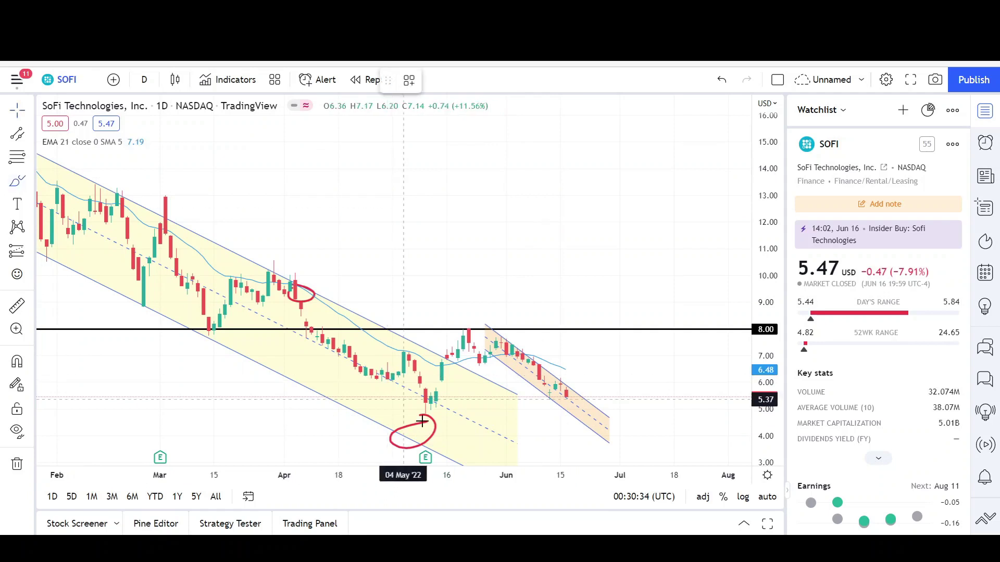
Step: Underline the May low in red and sketch a red hook rising from 8.00 toward 13
drag(389, 416, 506, 416)
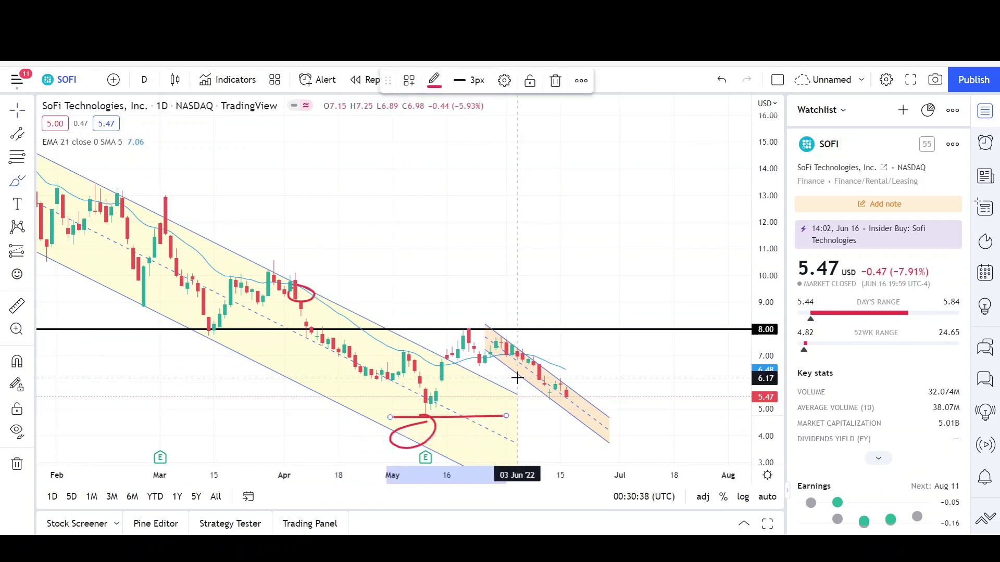
scroll(547, 386, up, 1)
mouse_move(546, 198)
mouse_down()
mouse_move(464, 328)
mouse_move(453, 284)
mouse_move(468, 319)
mouse_move(498, 294)
mouse_up()
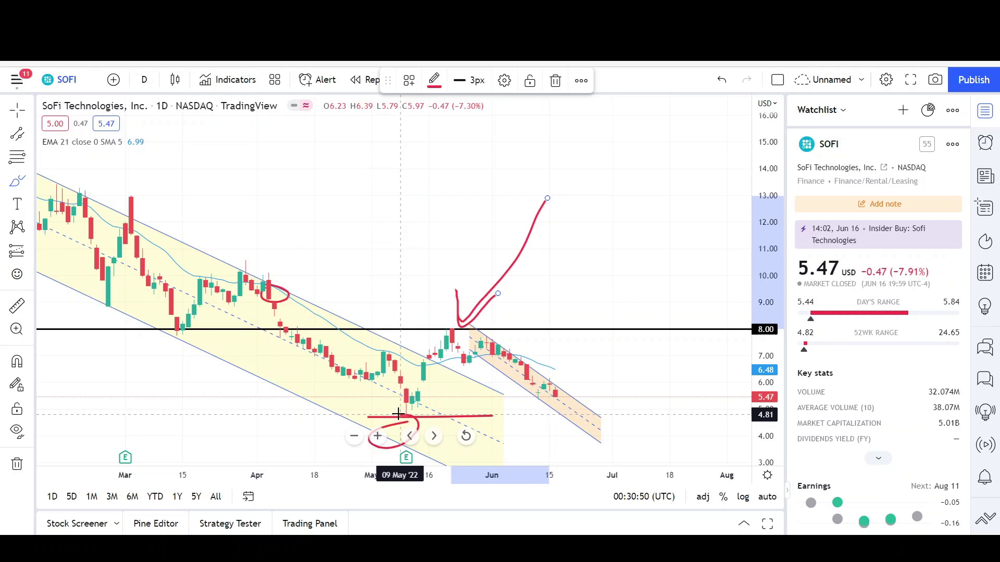
scroll(568, 410, down, 3)
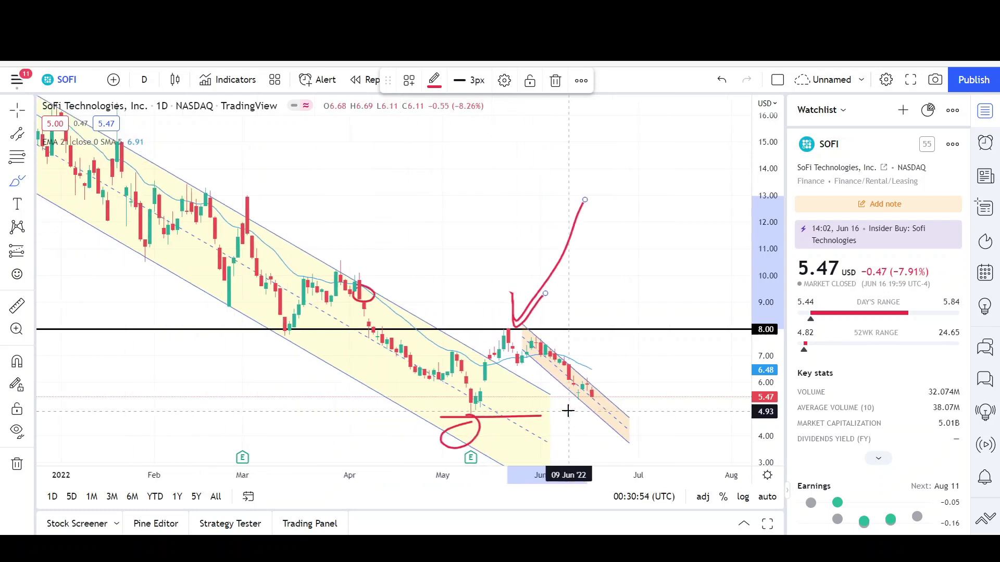
scroll(567, 411, down, 2)
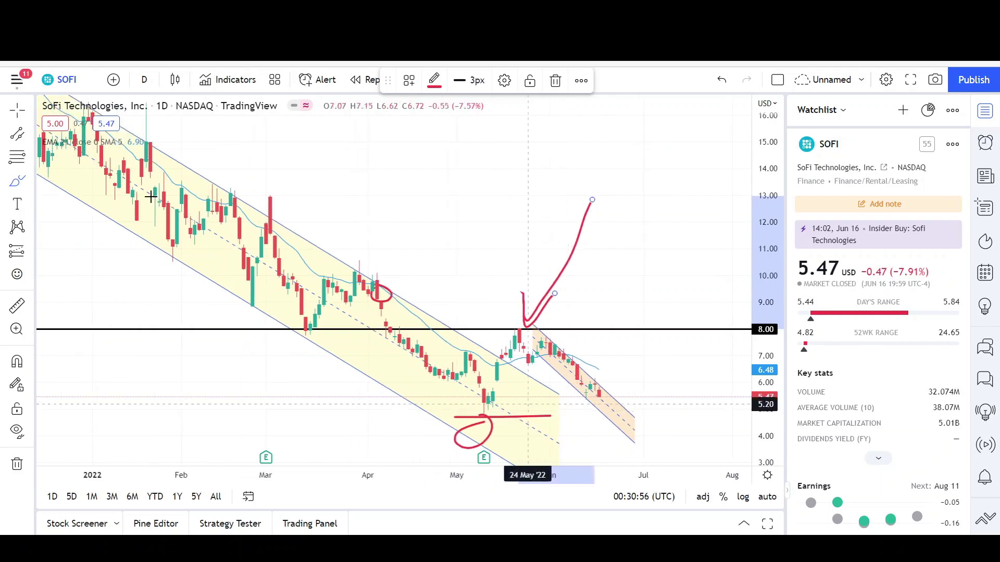
Step: Draw a black downward arrow from the late-May 8.00 peak to about 2.50 in late June
click(32, 139)
click(59, 161)
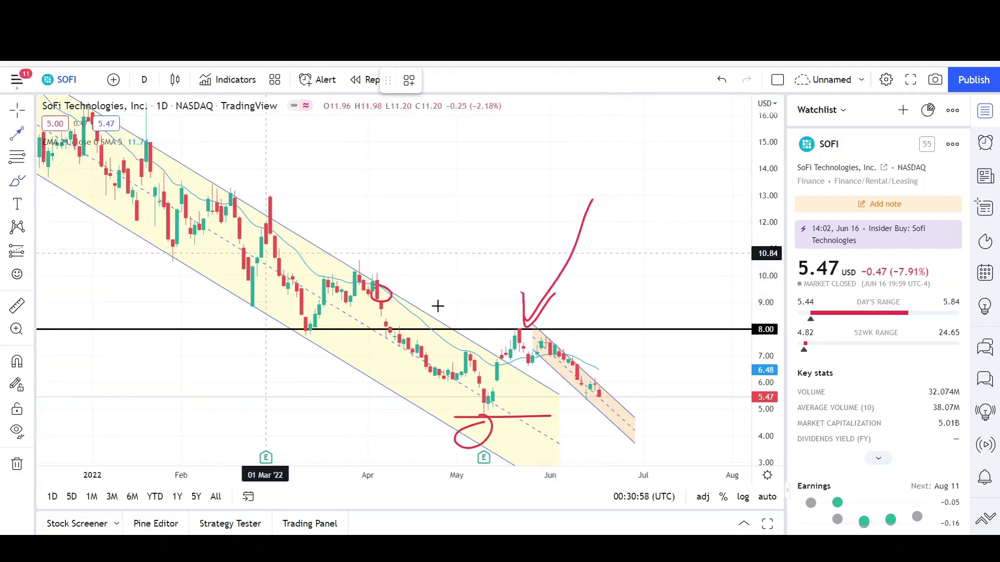
click(359, 261)
click(468, 401)
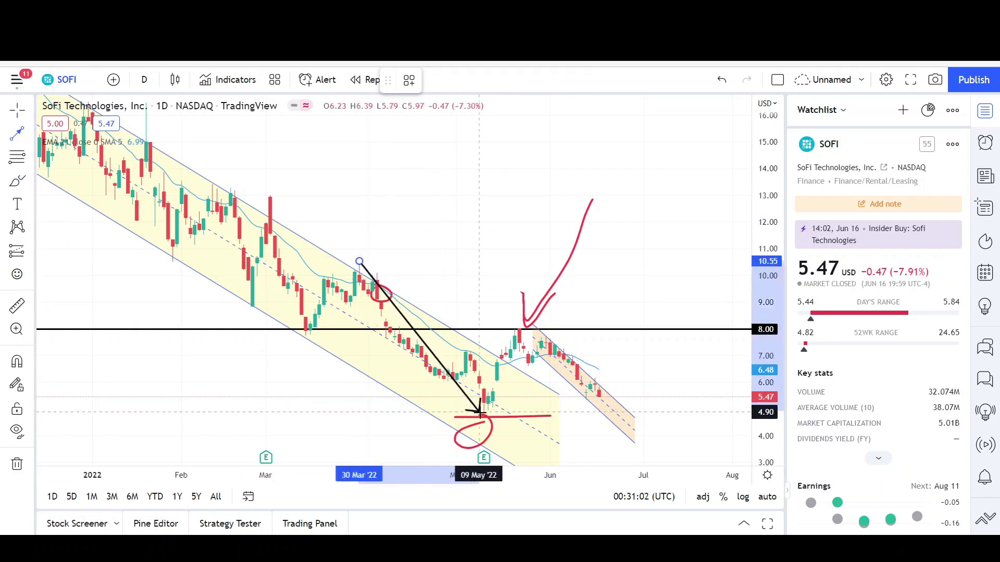
click(479, 415)
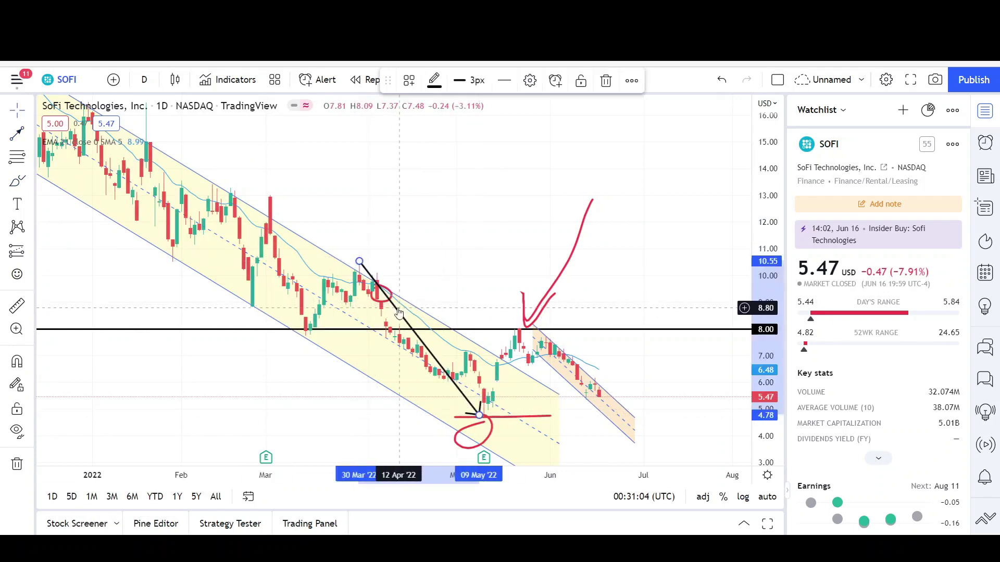
mouse_move(398, 312)
mouse_down()
mouse_move(534, 341)
mouse_move(557, 352)
mouse_move(557, 374)
mouse_move(698, 353)
mouse_move(656, 364)
mouse_move(681, 433)
mouse_up()
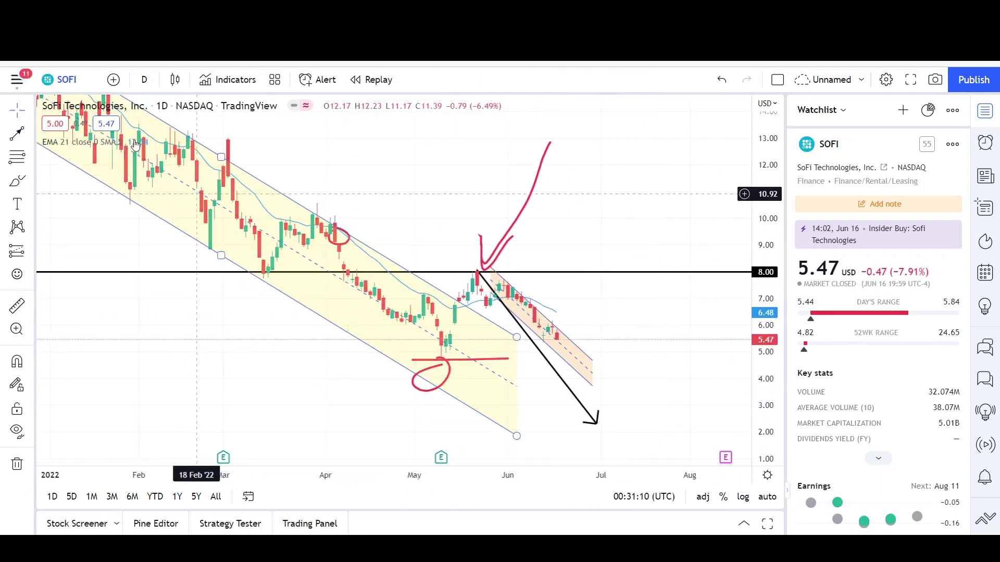
Step: Mark the 2.35 downside target with a horizontal ray at the arrow's tip
click(29, 137)
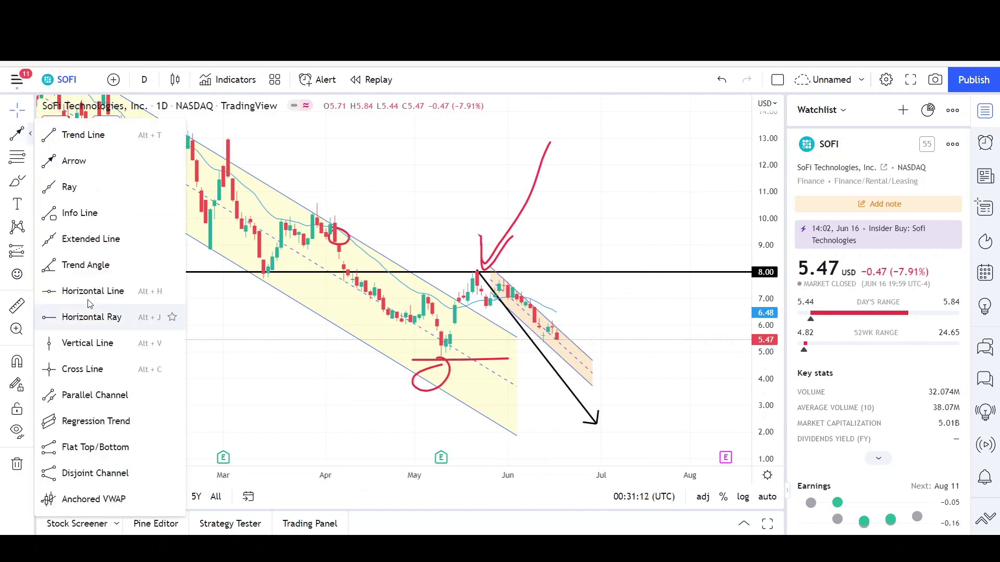
click(92, 315)
click(623, 423)
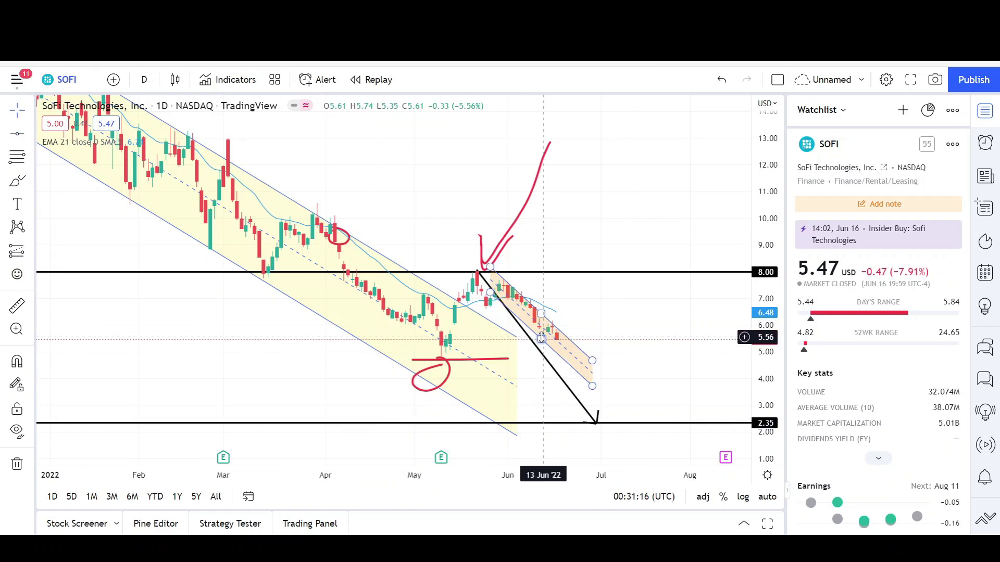
click(16, 183)
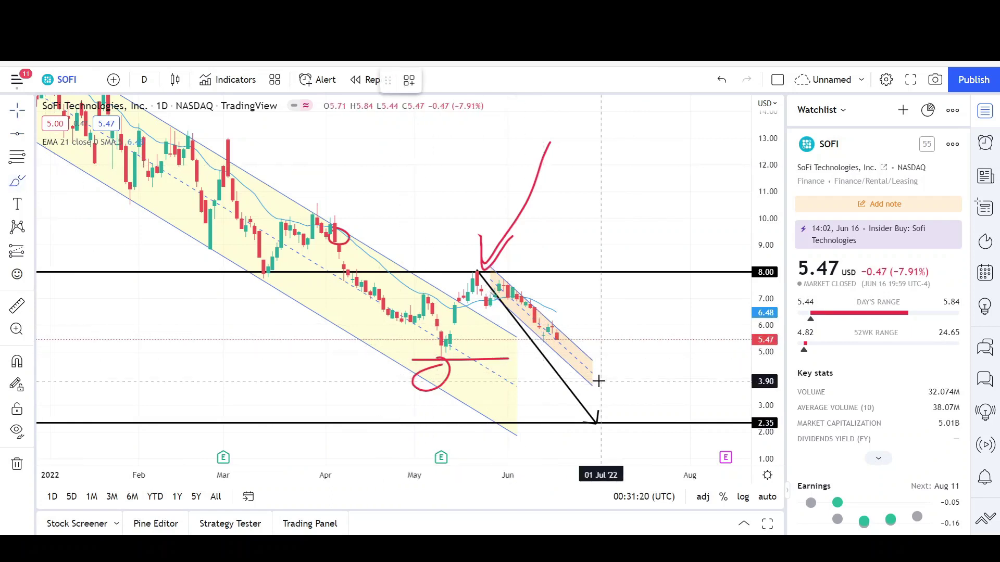
scroll(598, 382, down, 2)
scroll(648, 279, left, 10)
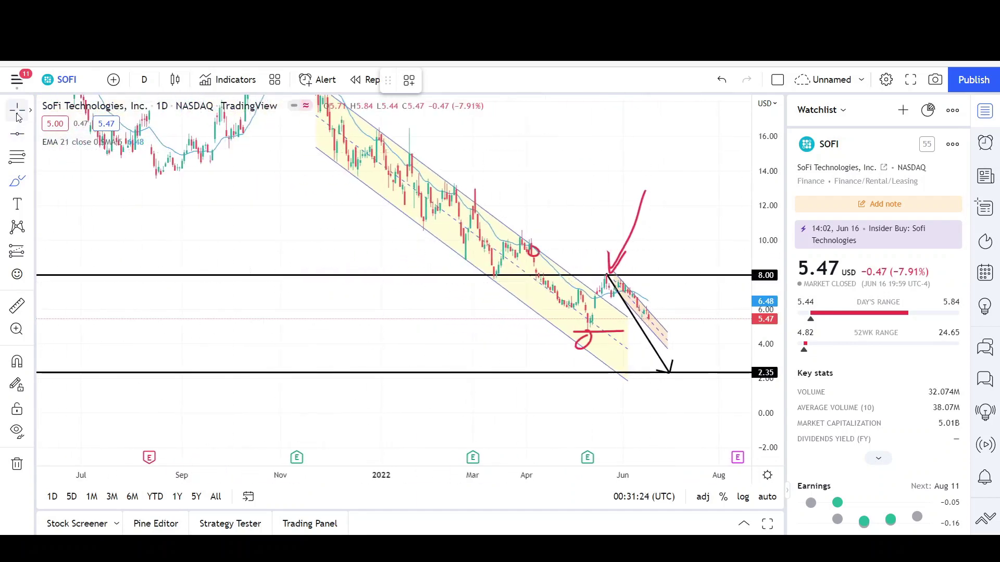
scroll(504, 346, right, 5)
scroll(504, 346, right, 5)
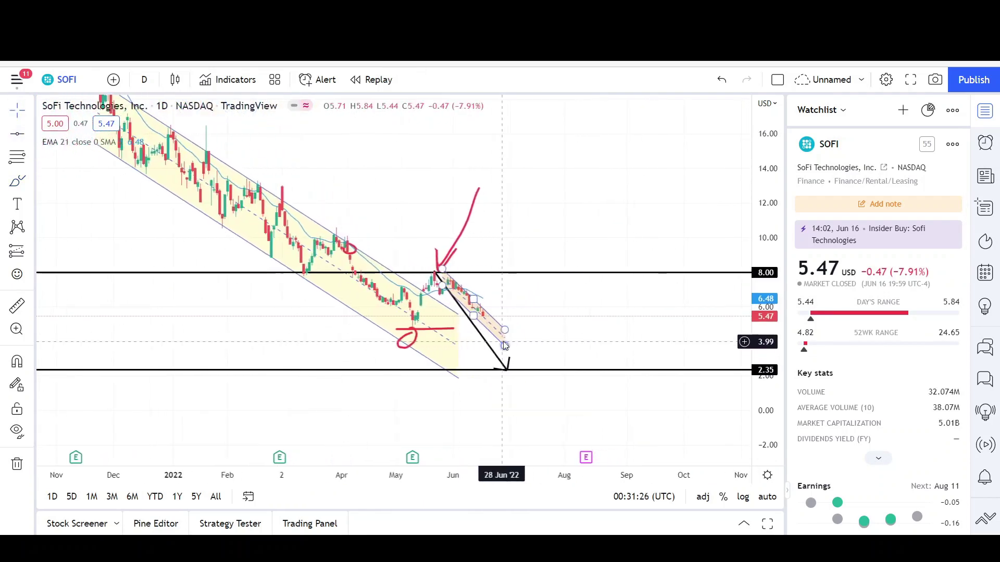
scroll(655, 342, up, 2)
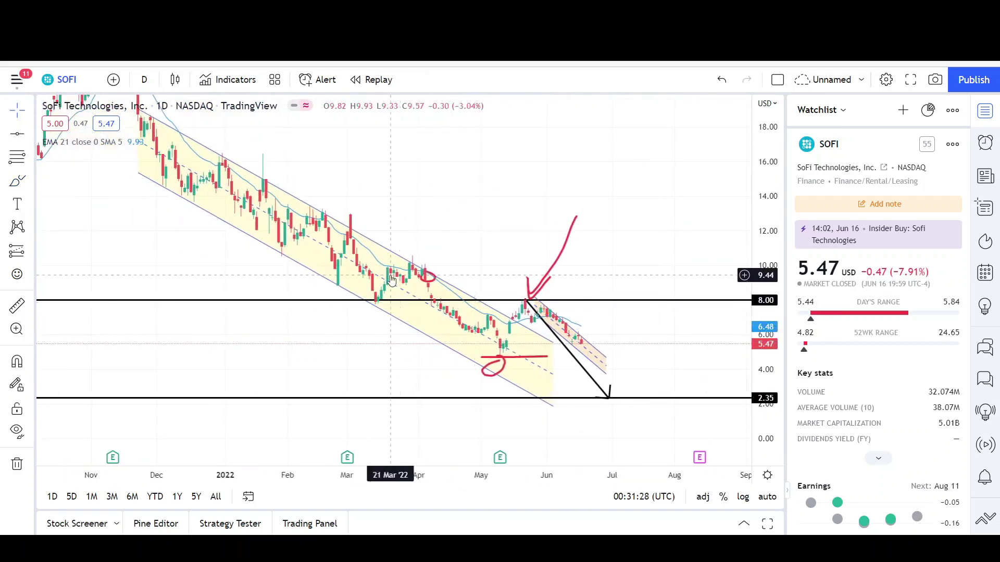
scroll(654, 357, up, 2)
scroll(654, 357, right, 3)
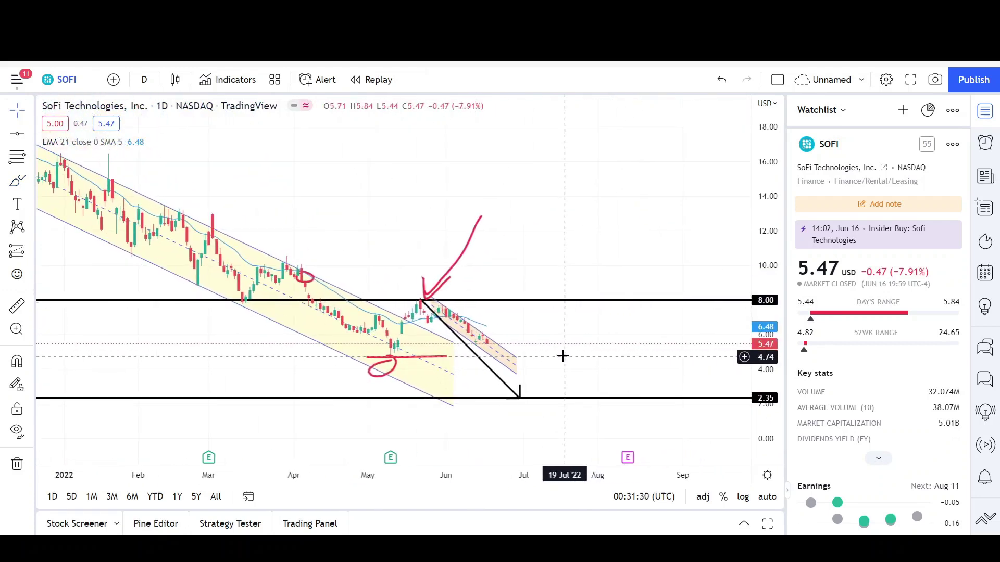
Step: Brush a red wave along 2.35 rising to about 10.00, then rescale the price axis to fit
click(11, 181)
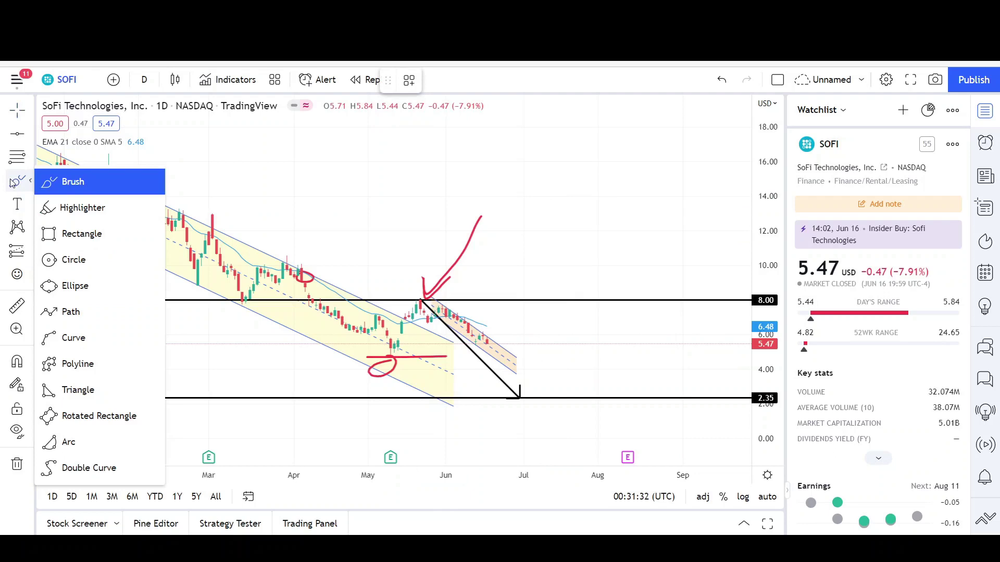
click(16, 182)
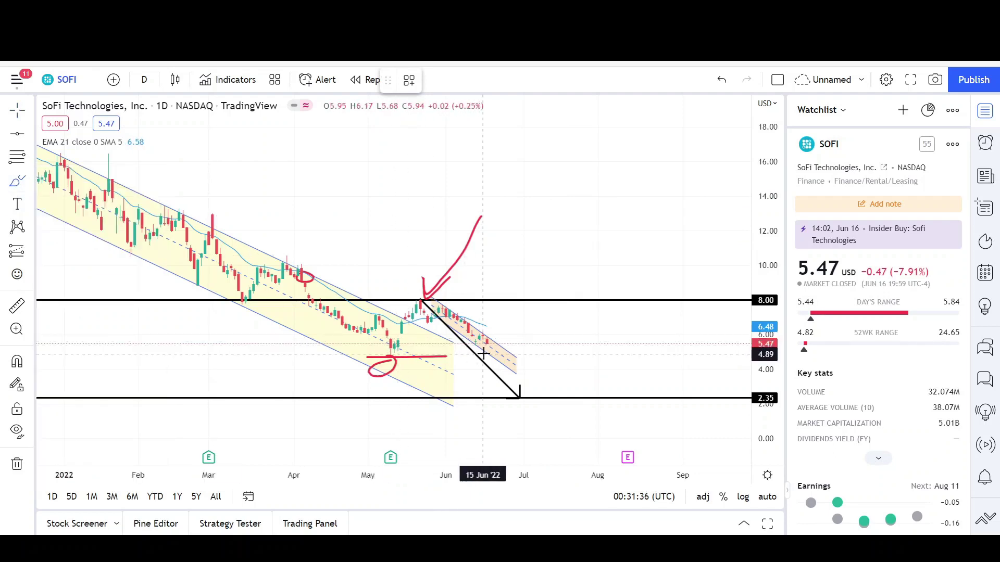
mouse_move(482, 345)
mouse_down()
mouse_move(517, 339)
mouse_move(549, 361)
mouse_move(598, 362)
mouse_move(639, 397)
mouse_up()
drag(676, 262, 676, 263)
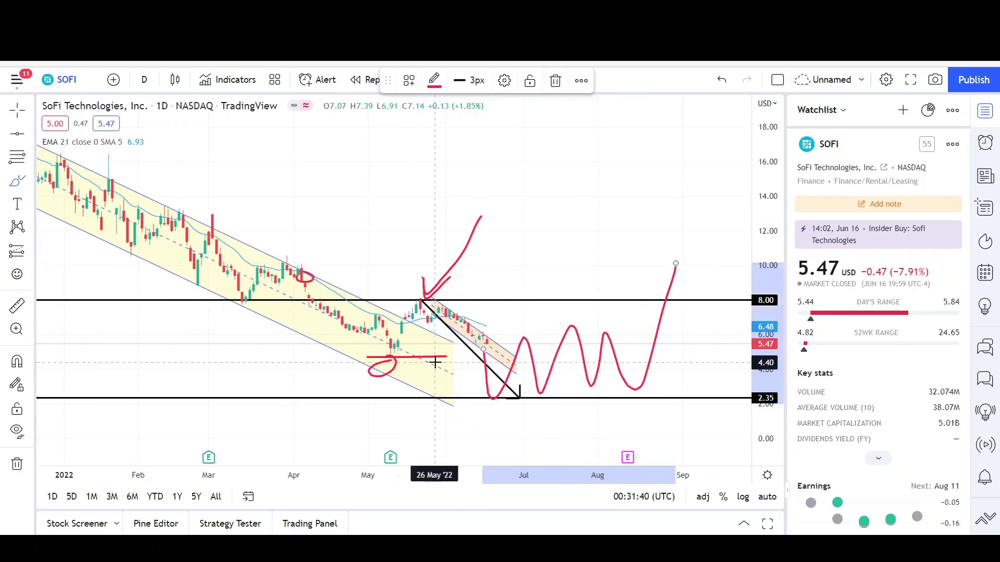
scroll(436, 363, up, 3)
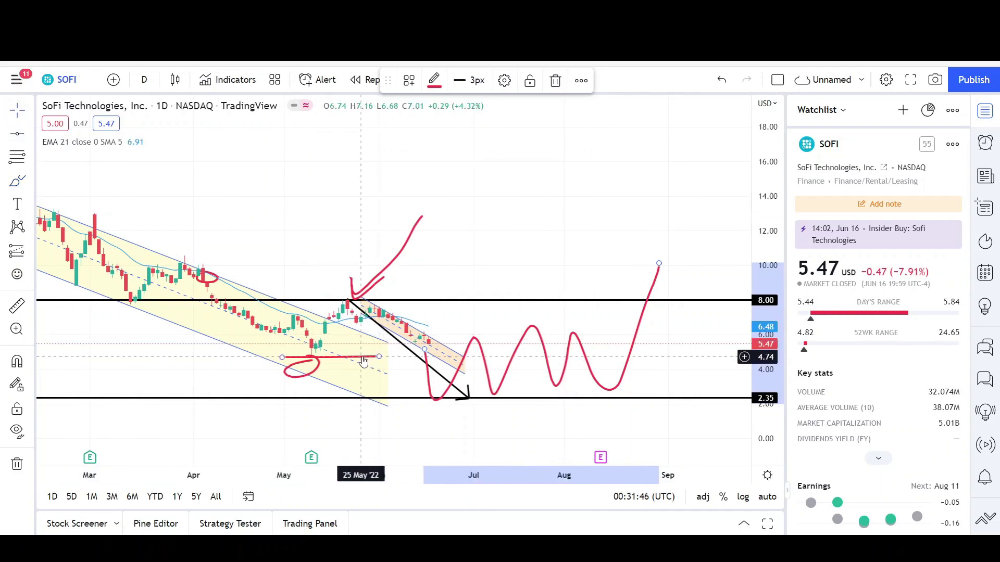
scroll(362, 353, down, 4)
scroll(533, 379, up, 2)
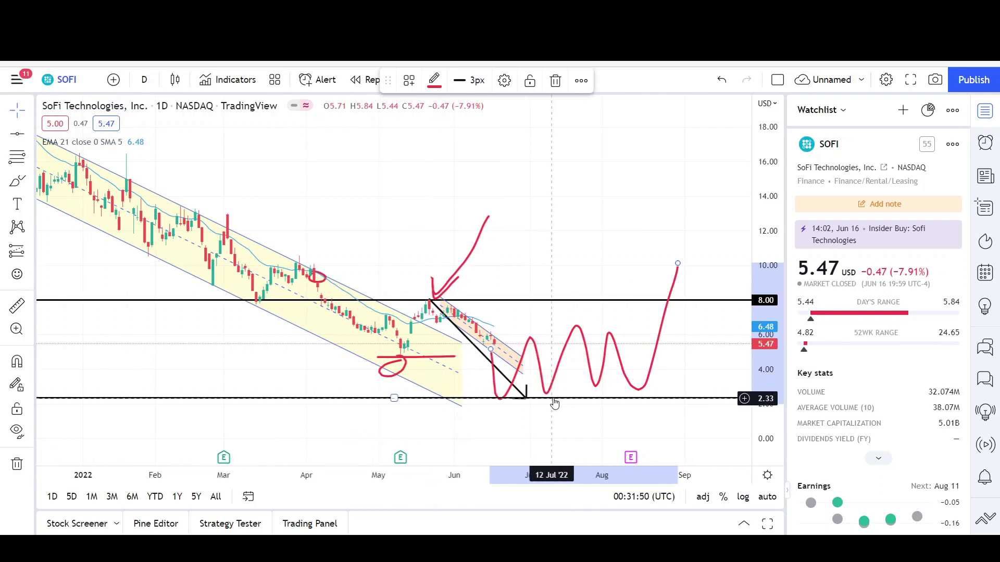
scroll(531, 283, down, 4)
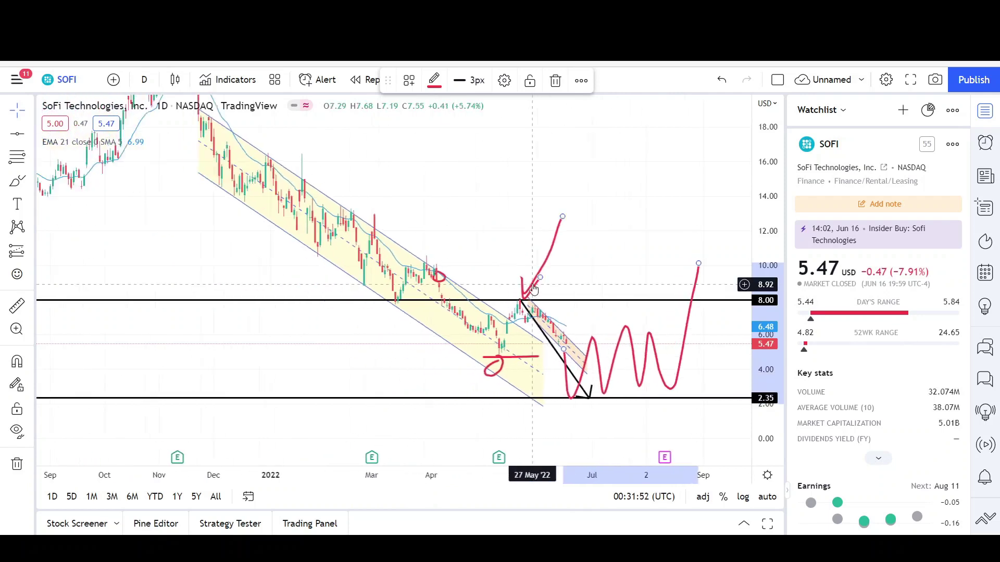
drag(760, 273, 778, 218)
scroll(614, 284, up, 3)
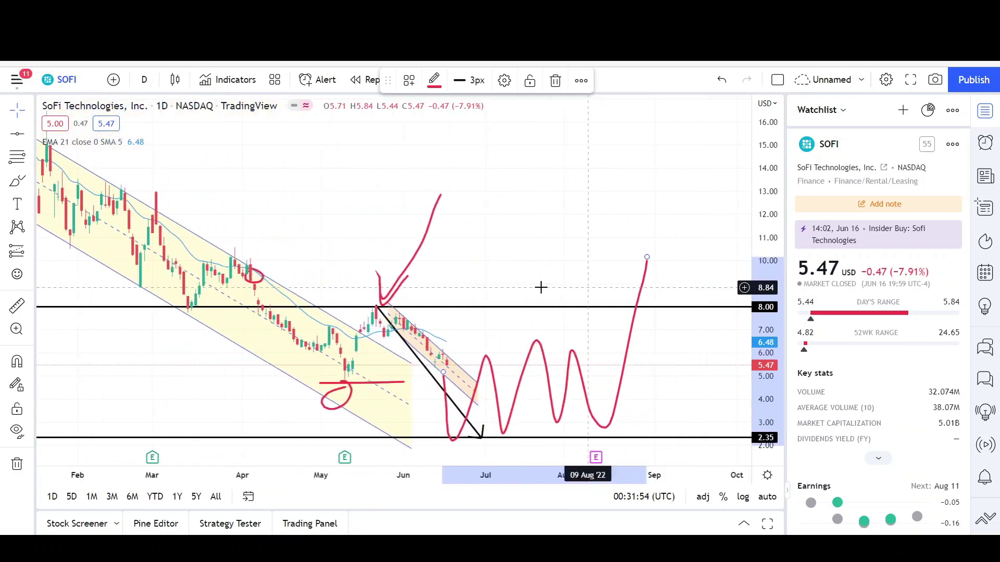
drag(537, 241, 501, 218)
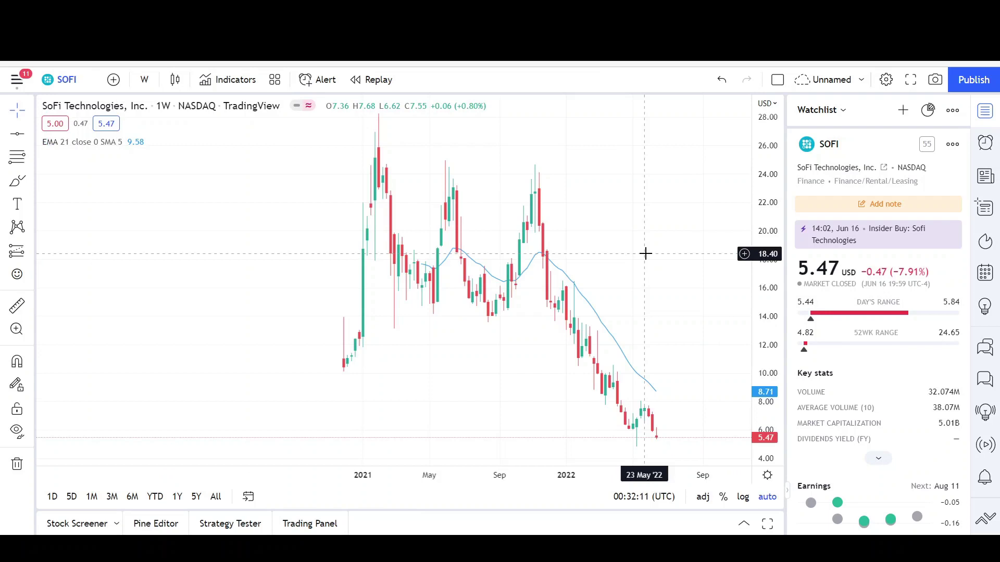
Step: Zoom and pan the weekly SOFI chart right to frame the 2022 lows
scroll(644, 252, up, 3)
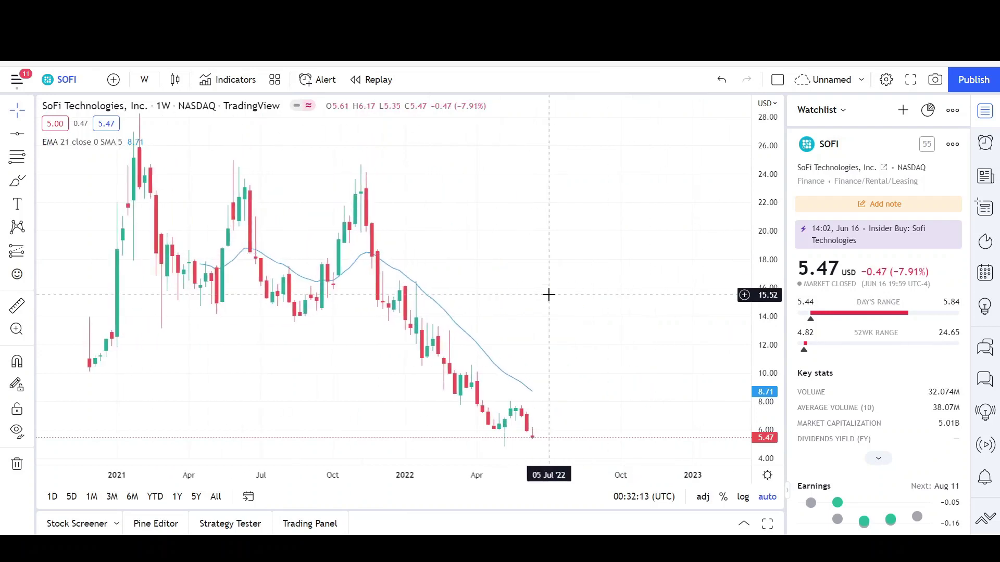
drag(576, 290, 614, 286)
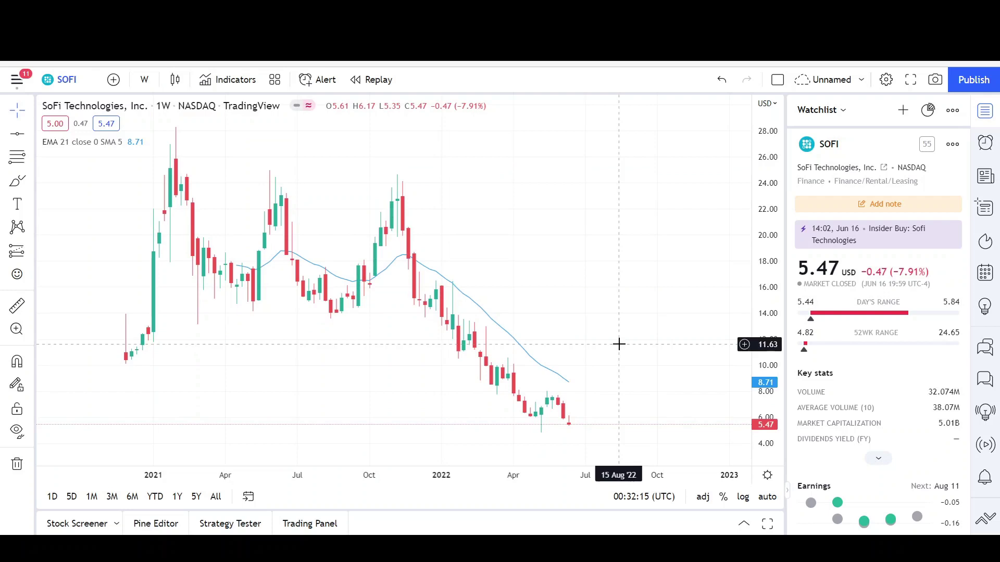
drag(635, 335, 651, 323)
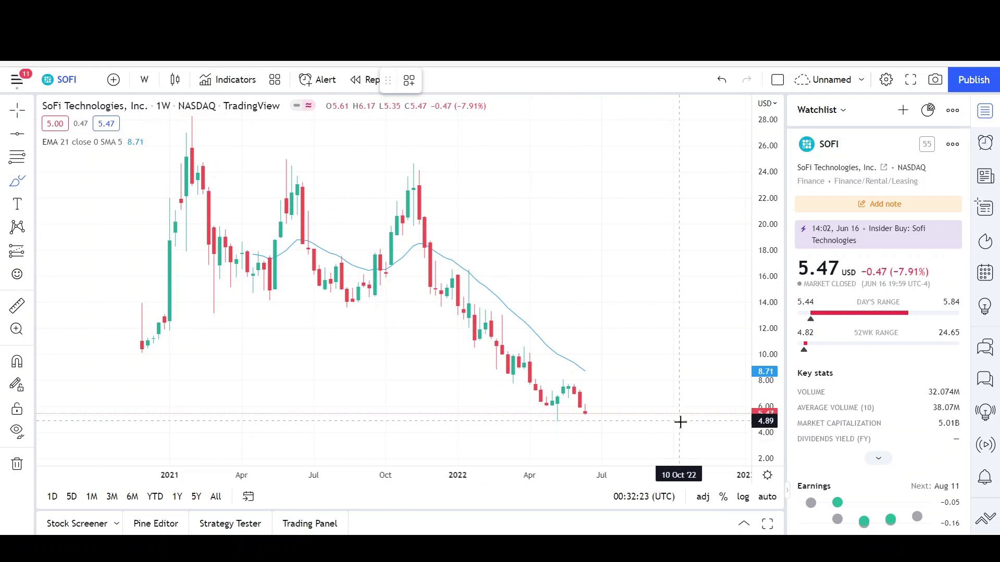
Step: Underline the May 2022 weekly low near 4.80 with a short red brush stroke
scroll(533, 421, up, 2)
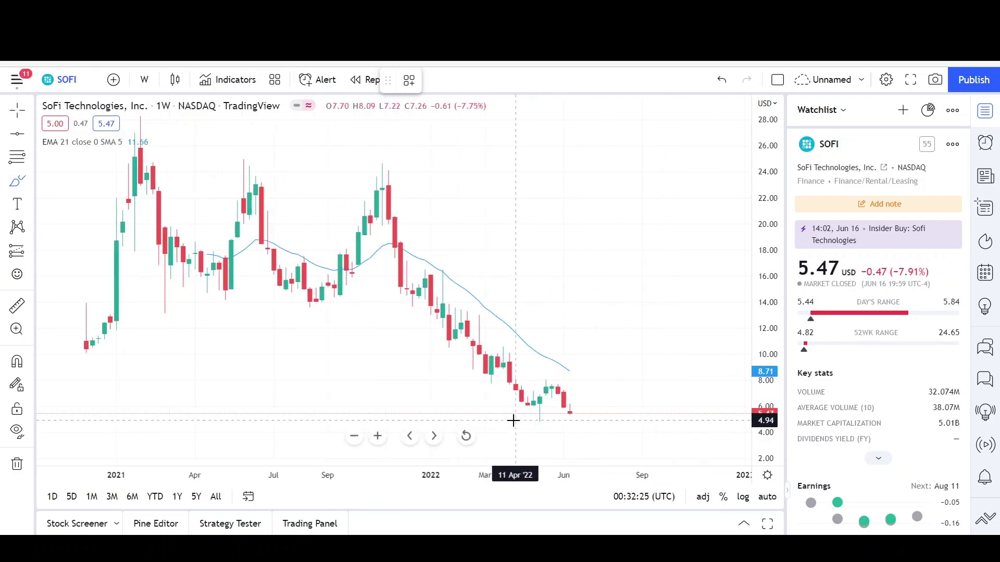
drag(520, 422, 558, 422)
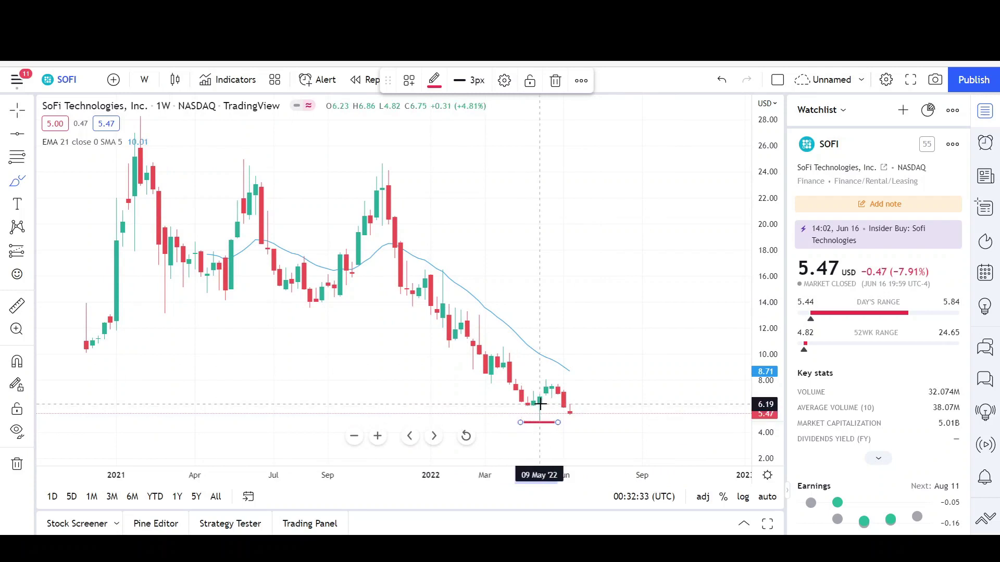
scroll(540, 404, down, 3)
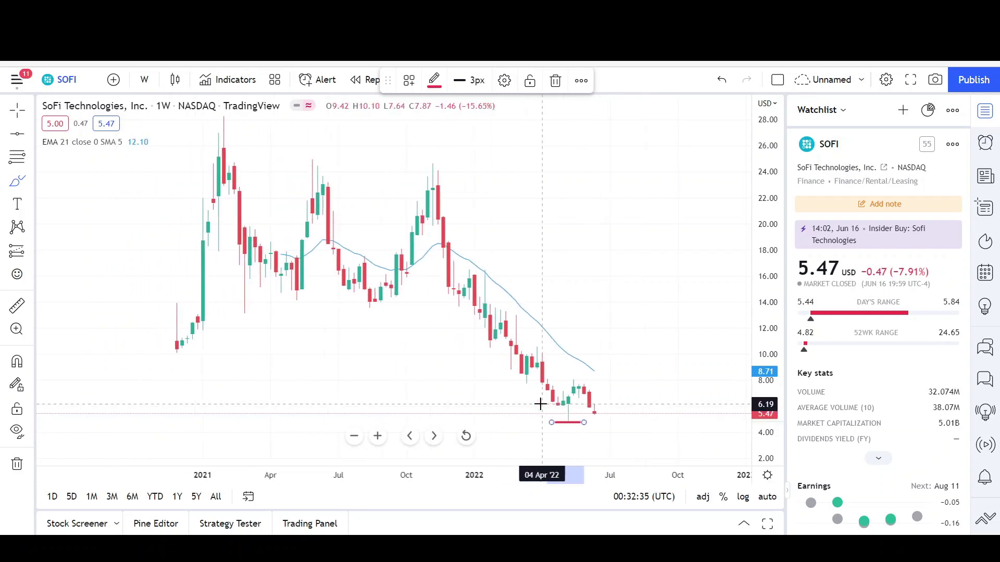
scroll(540, 404, up, 1)
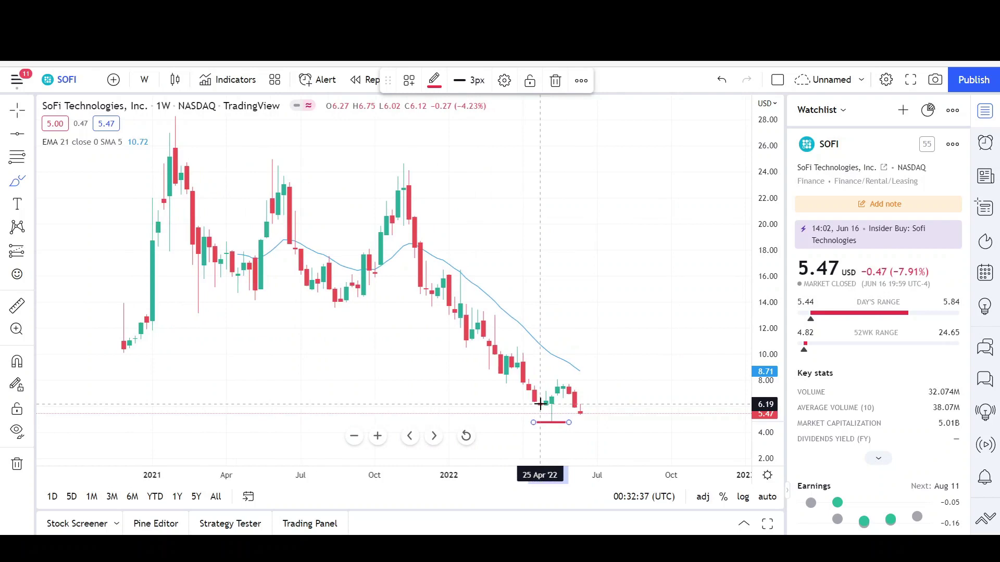